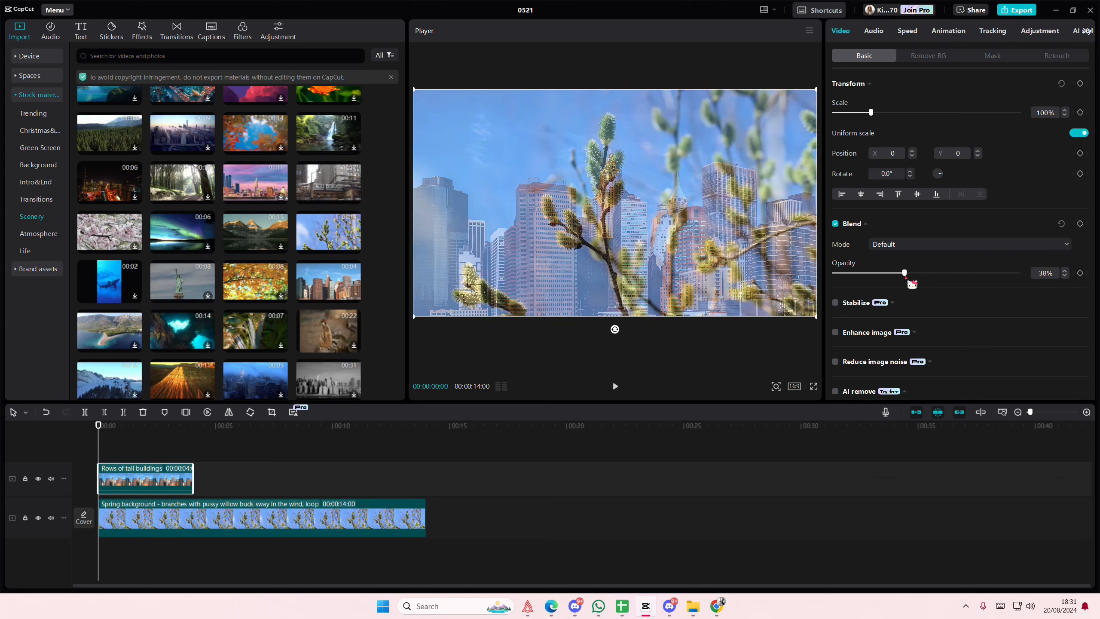
Set the tall buildings clip's opacity to 51%, then offset it to about X -987 and the willow clip to about X 755.
left_click_drag(904, 272, 928, 273)
left_click_drag(709, 250, 605, 248)
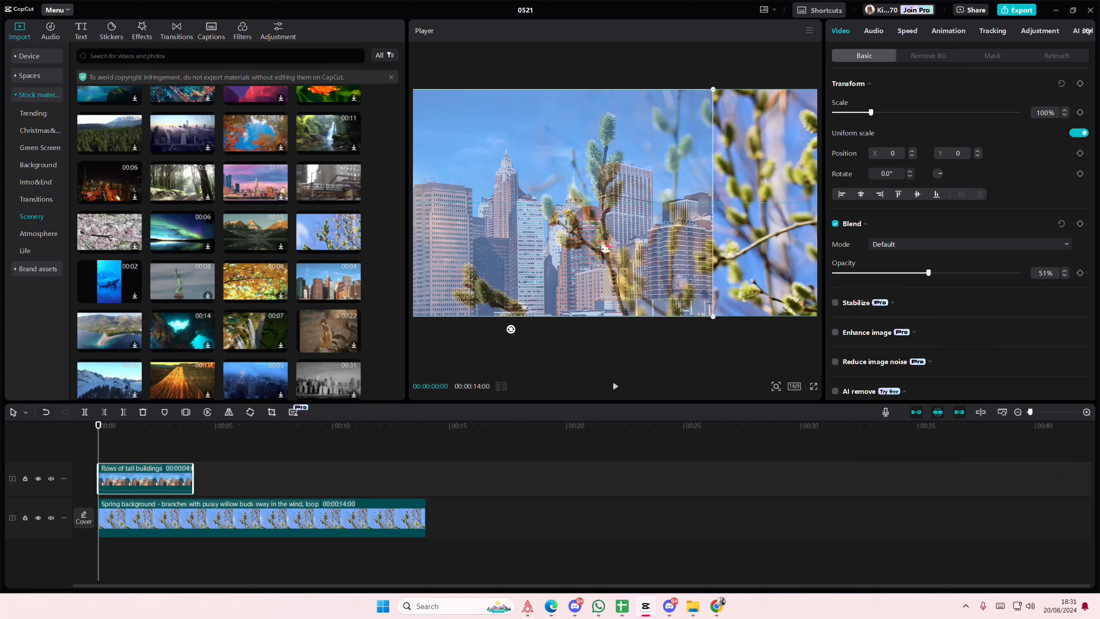
left_click(295, 510)
left_click_drag(787, 241, 720, 236)
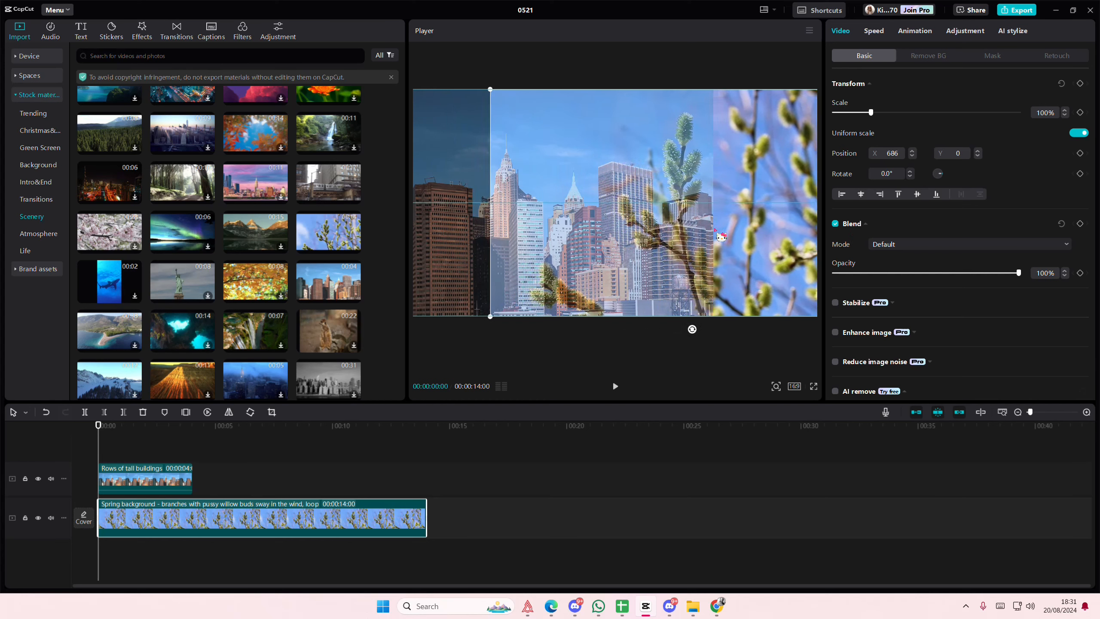
Apply a Horizontal mask to the tall buildings clip, rotated -90° with its edge on the frame's vertical center line.
left_click(466, 222)
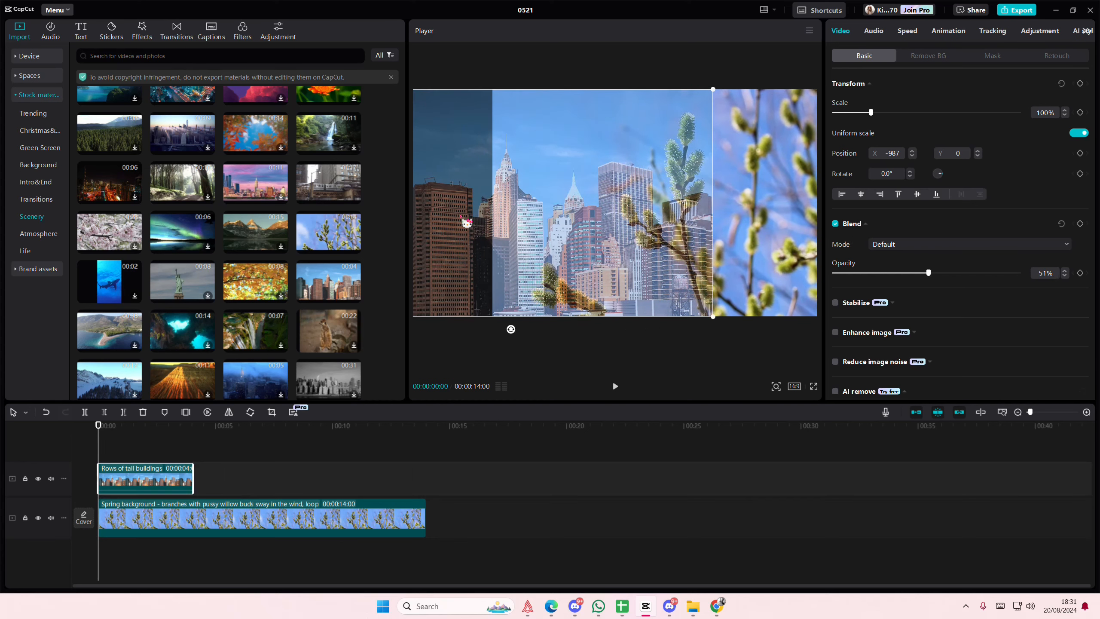
left_click(992, 55)
left_click(890, 113)
left_click_drag(510, 217, 621, 252)
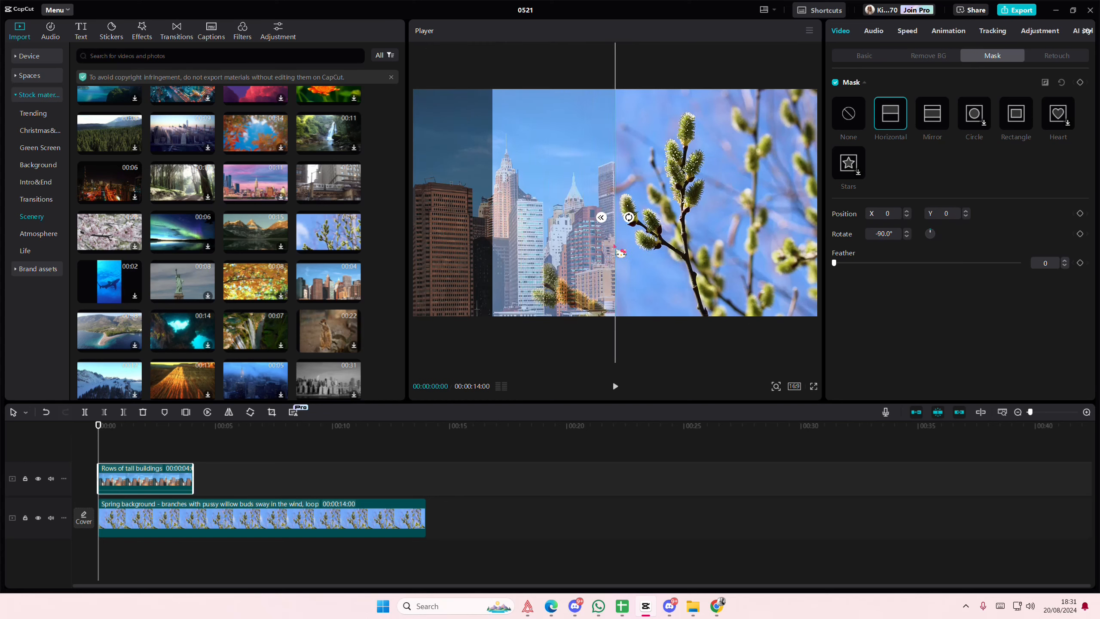
Restore the tall buildings clip's opacity to 100% and check the split screen before returning to the timeline start.
left_click(864, 56)
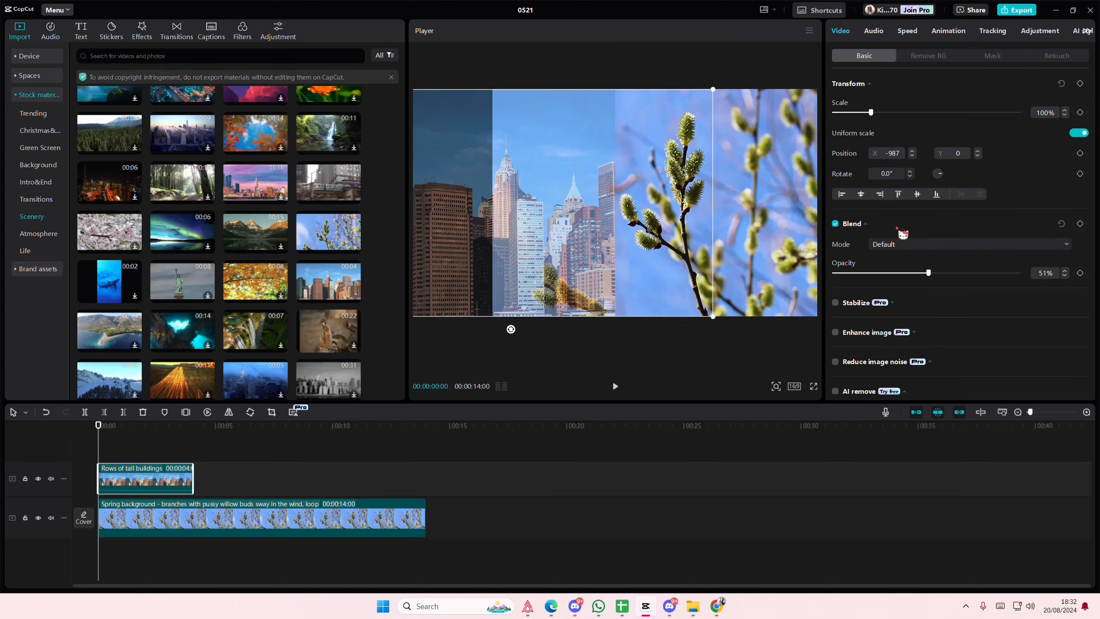
left_click_drag(928, 273, 1016, 273)
left_click(158, 452)
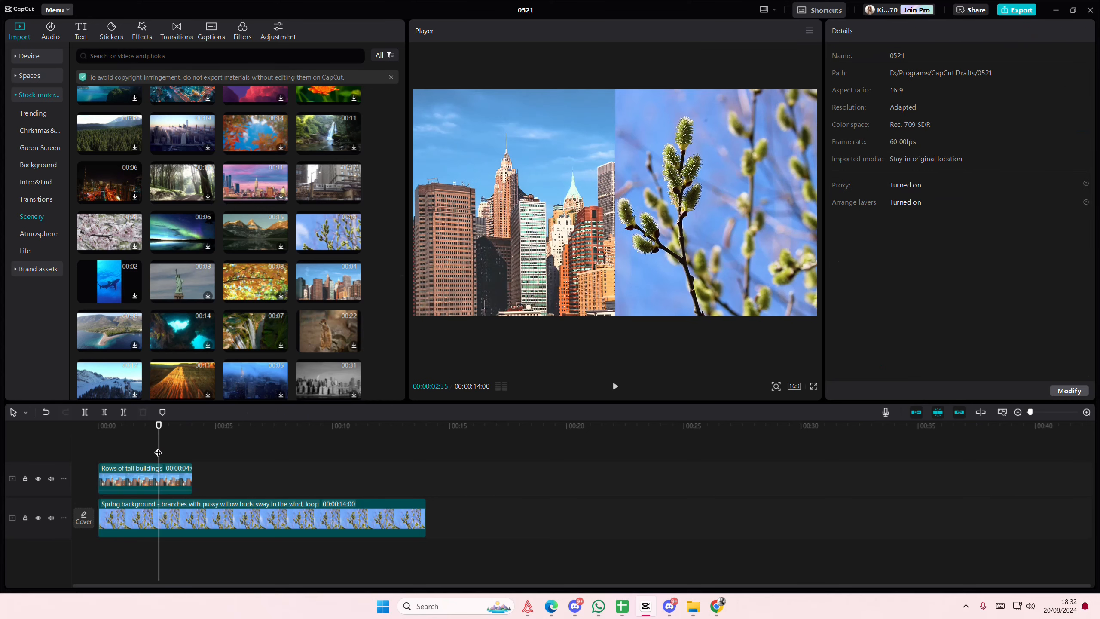
key("Home")
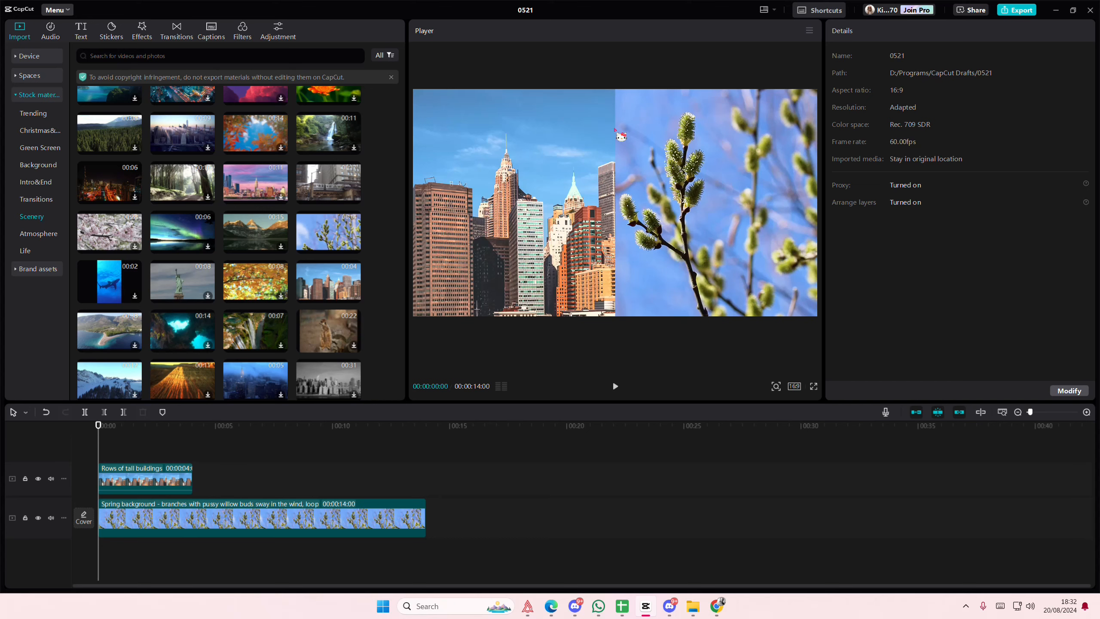
Add the white stock background above the other clips and apply a Mirror mask, rotated -90° and narrowed into a thin central divider.
left_click(41, 168)
left_click_drag(178, 184, 108, 442)
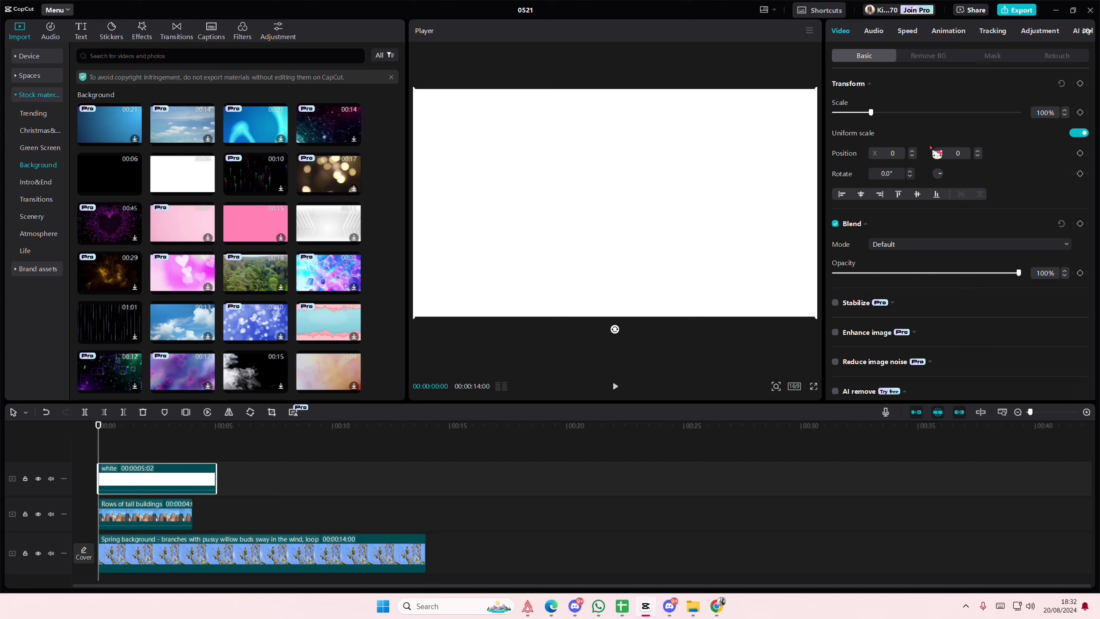
left_click(986, 59)
left_click(921, 125)
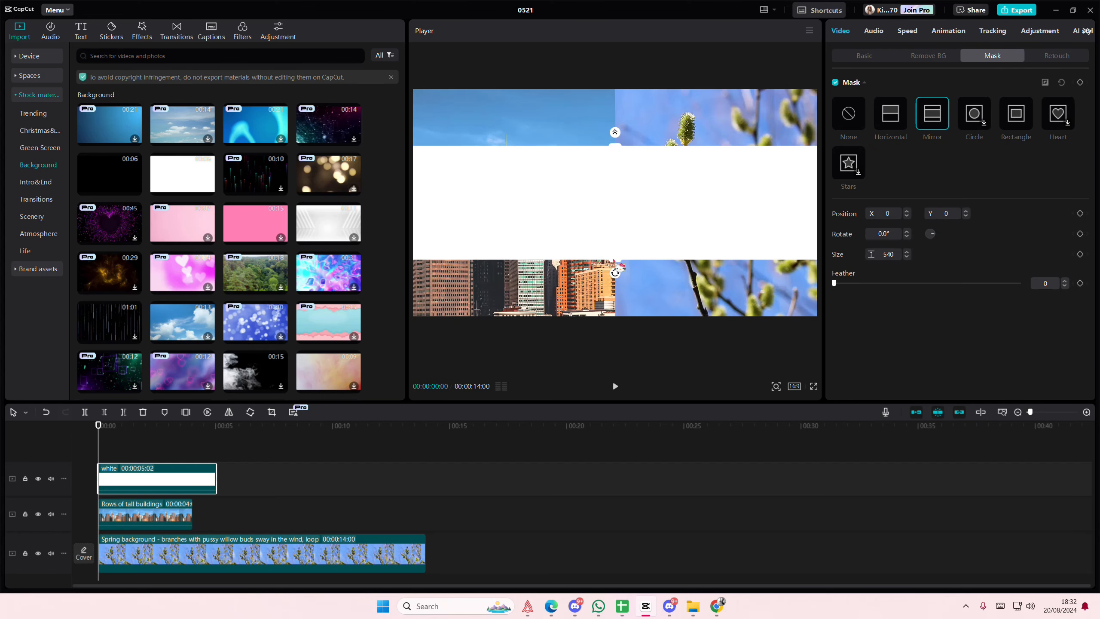
left_click_drag(617, 274, 628, 221)
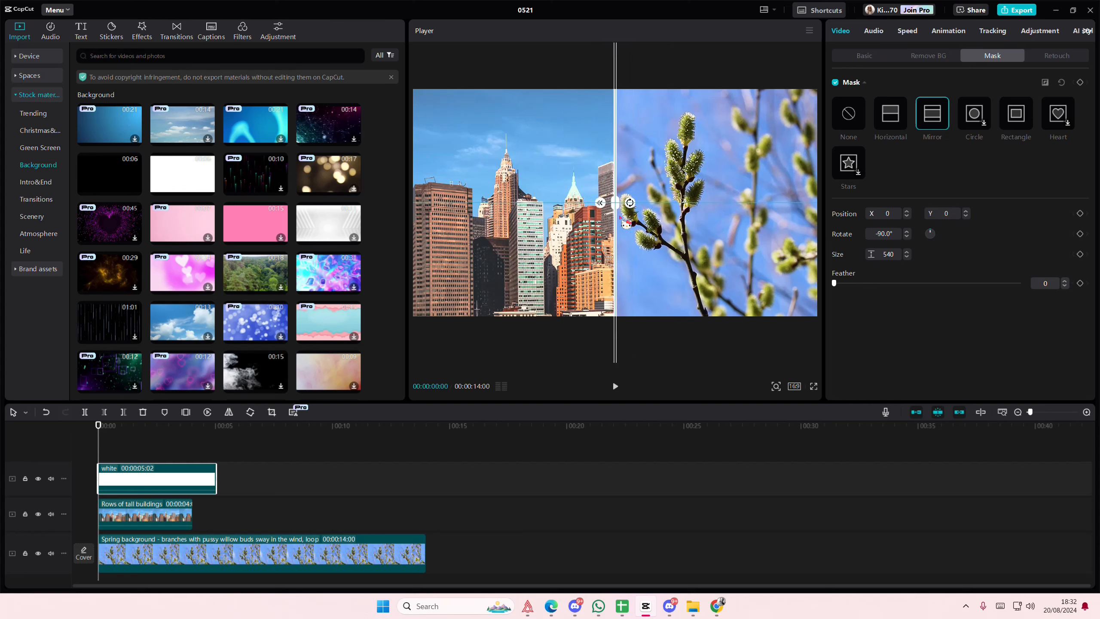
left_click(124, 457)
left_click_drag(141, 456, 79, 456)
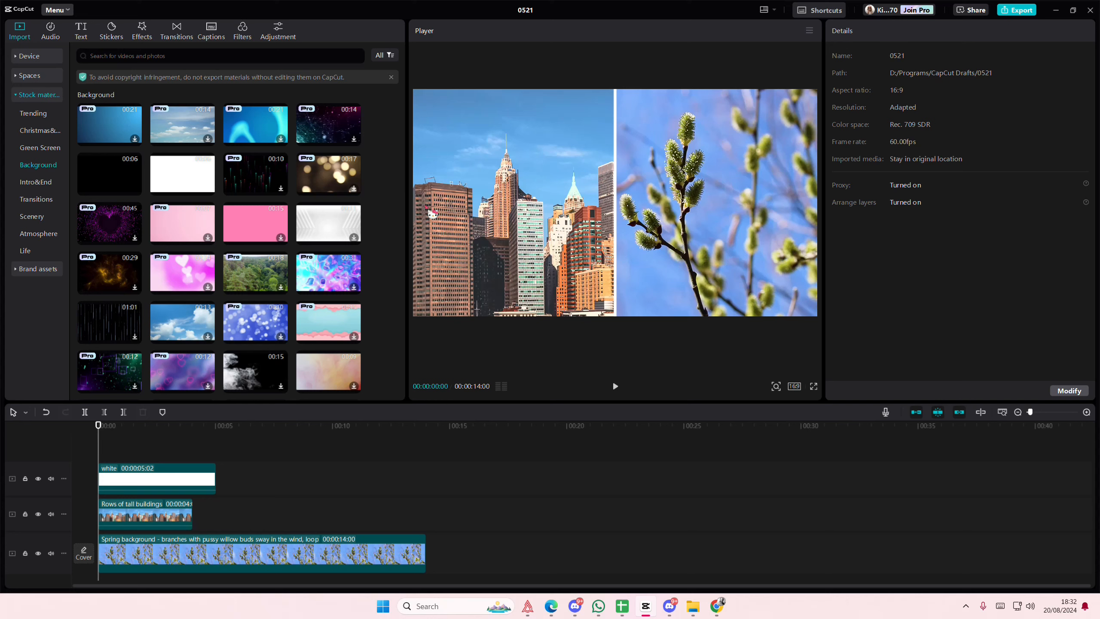
Reset the tall buildings clip's position and scale the clip to 50%.
left_click(141, 523)
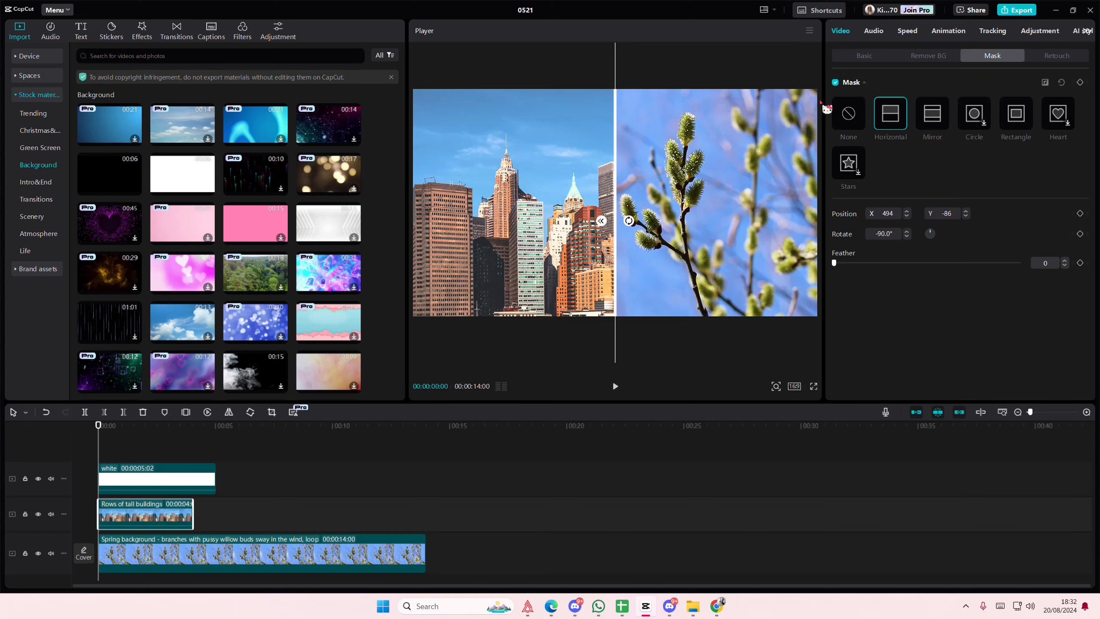
left_click(860, 57)
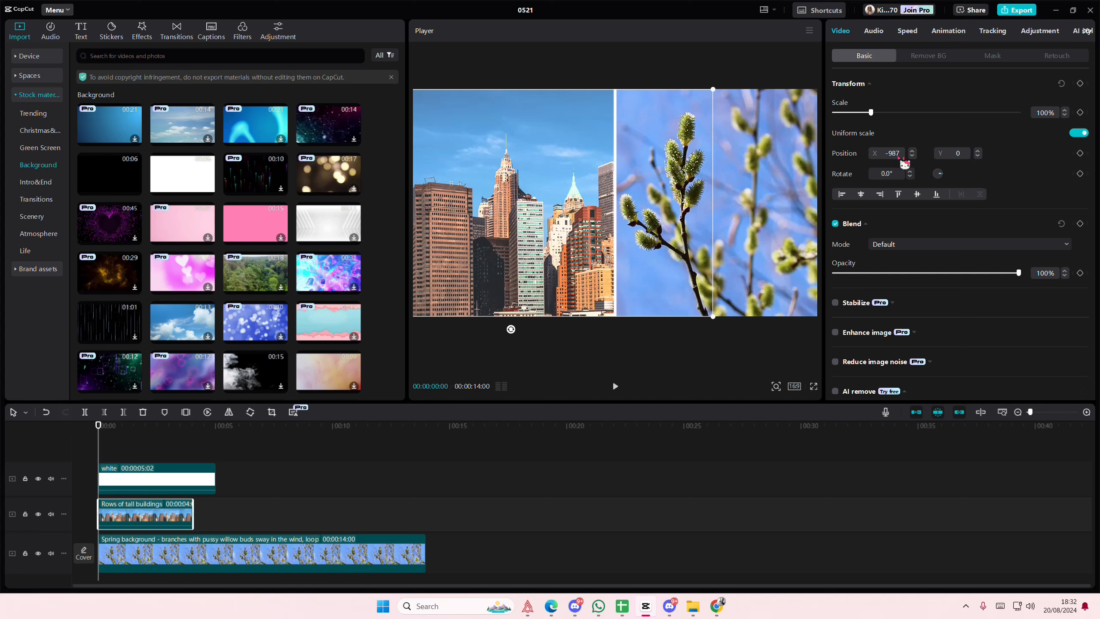
double_click(845, 151)
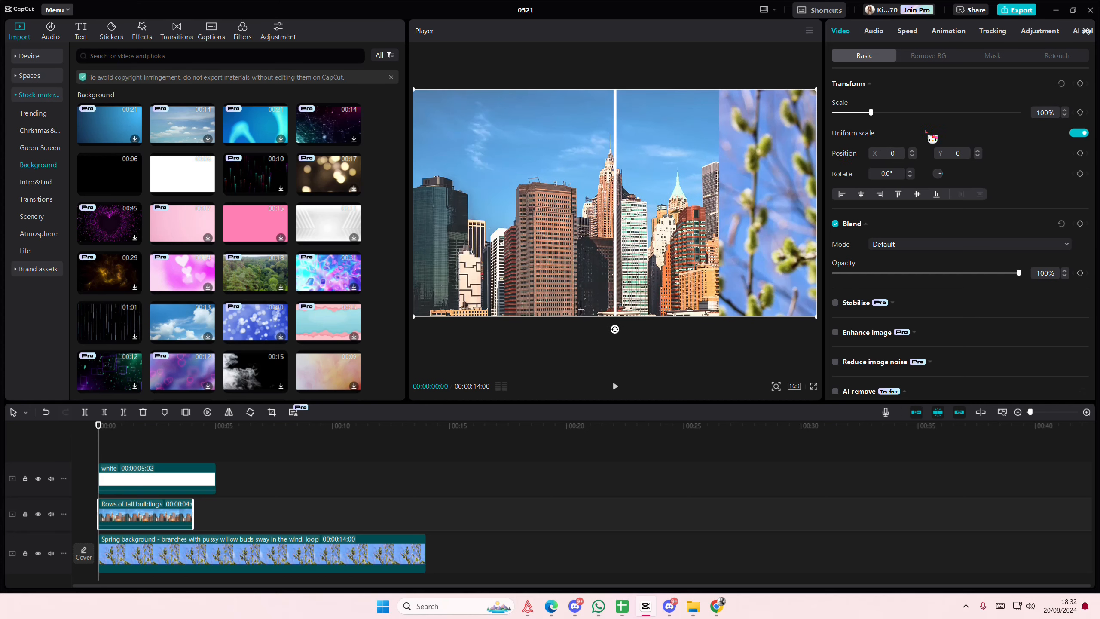
left_click_drag(1047, 114, 1021, 115)
key("Return")
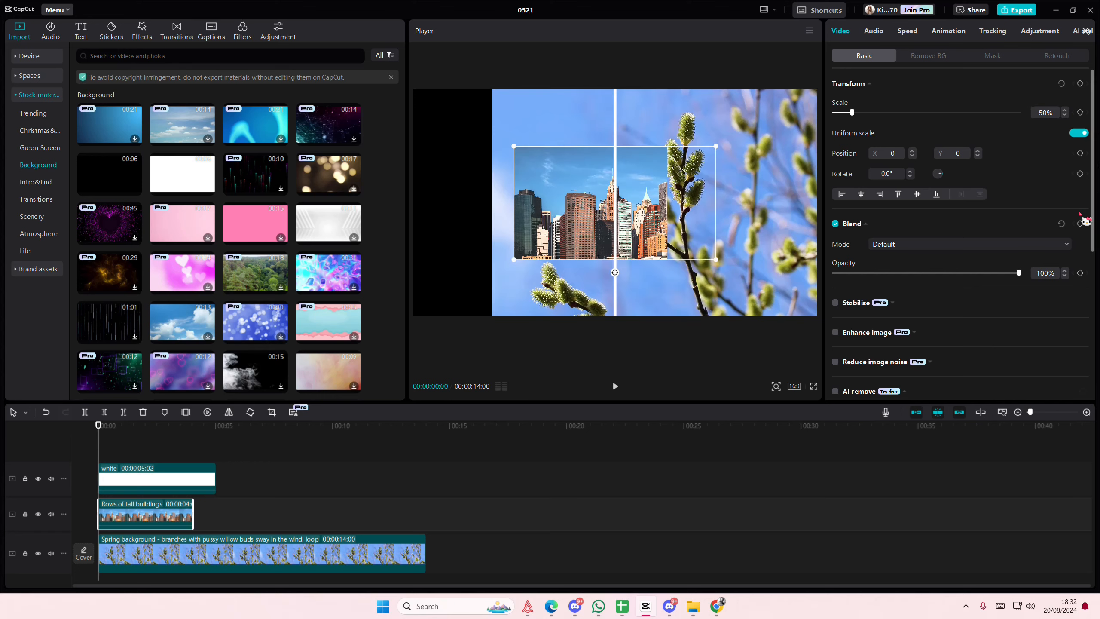
Widen the mask to reveal the whole tall buildings clip and place it in the frame's upper-left quadrant at X -961, Y 540.
left_click_drag(668, 213, 586, 173)
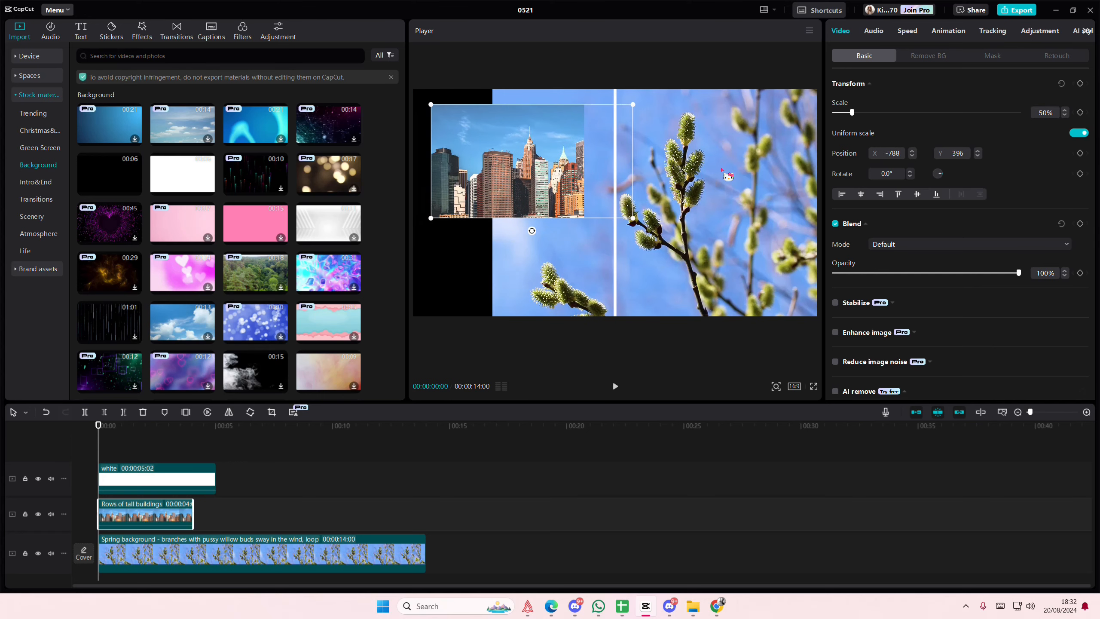
left_click(993, 56)
left_click_drag(589, 216, 662, 223)
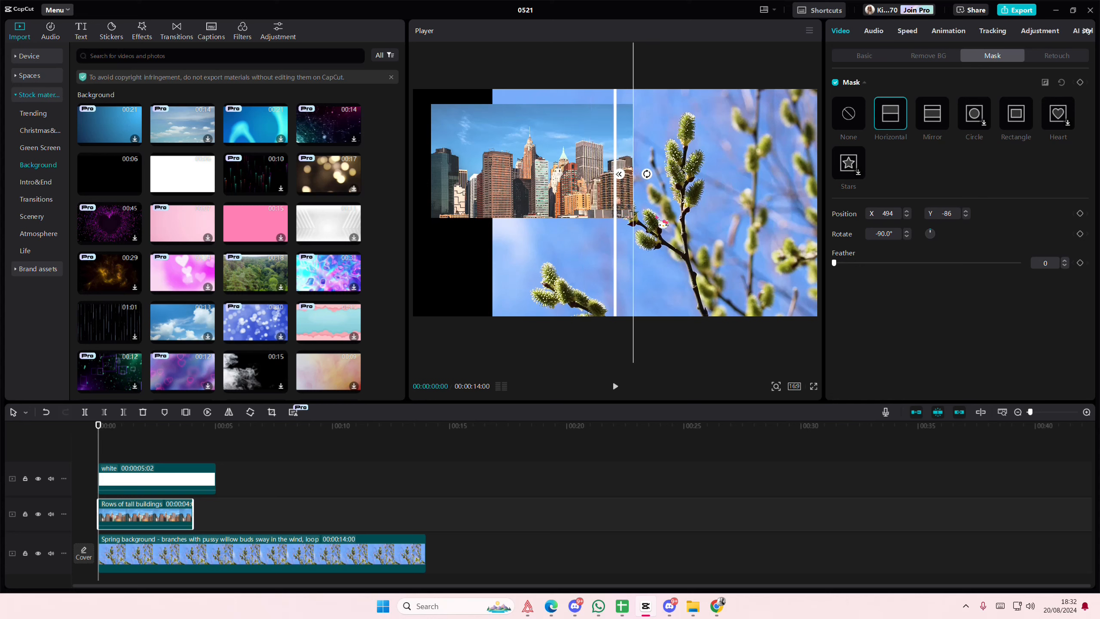
left_click(865, 55)
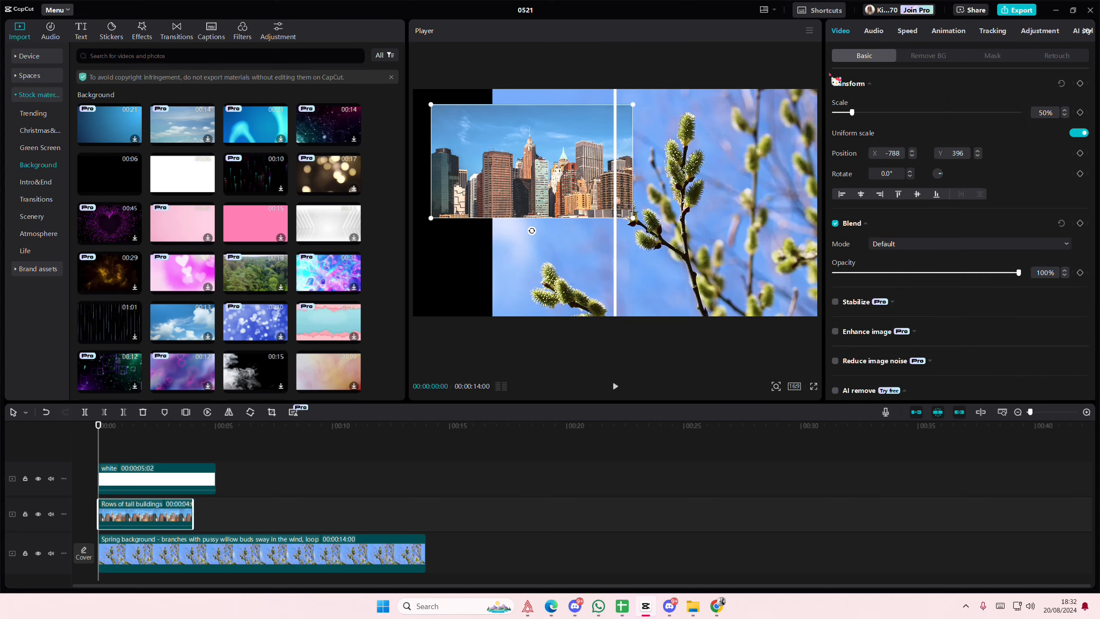
left_click_drag(598, 195, 538, 187)
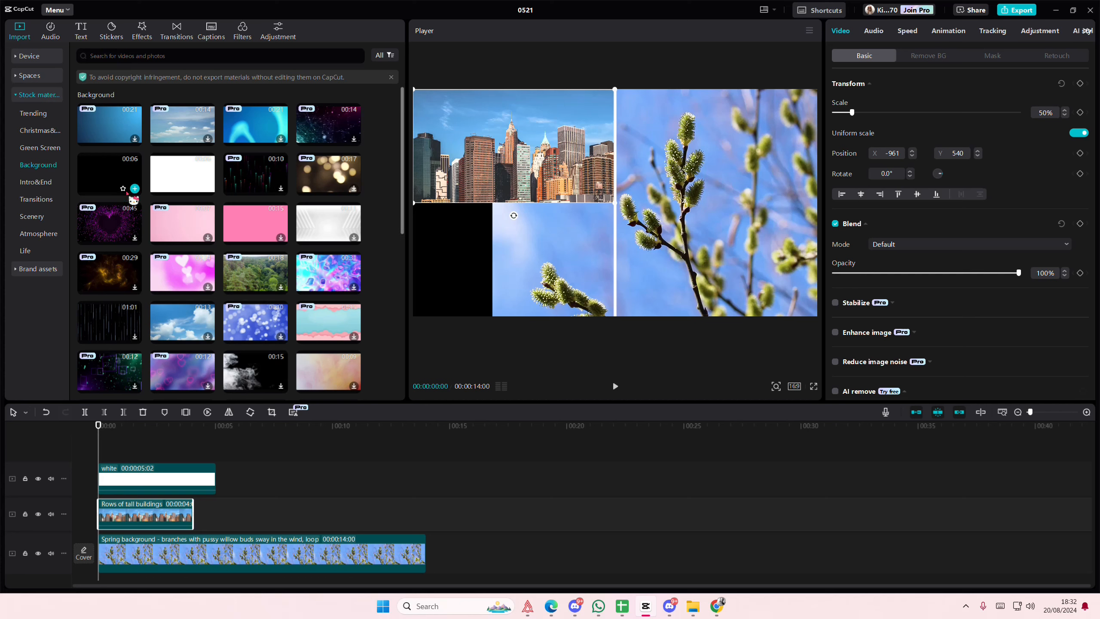
Add the Scenery stock clip "The fog on the tall buildings" at the timeline start, between the white and tall buildings clips.
left_click(35, 216)
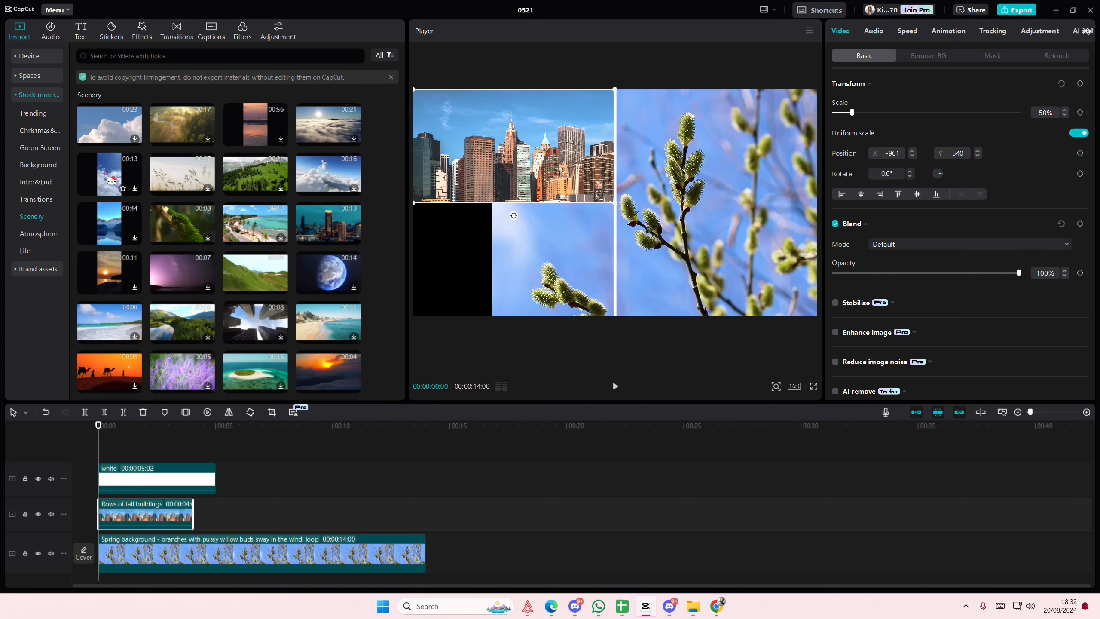
scroll(268, 284, "down", 10)
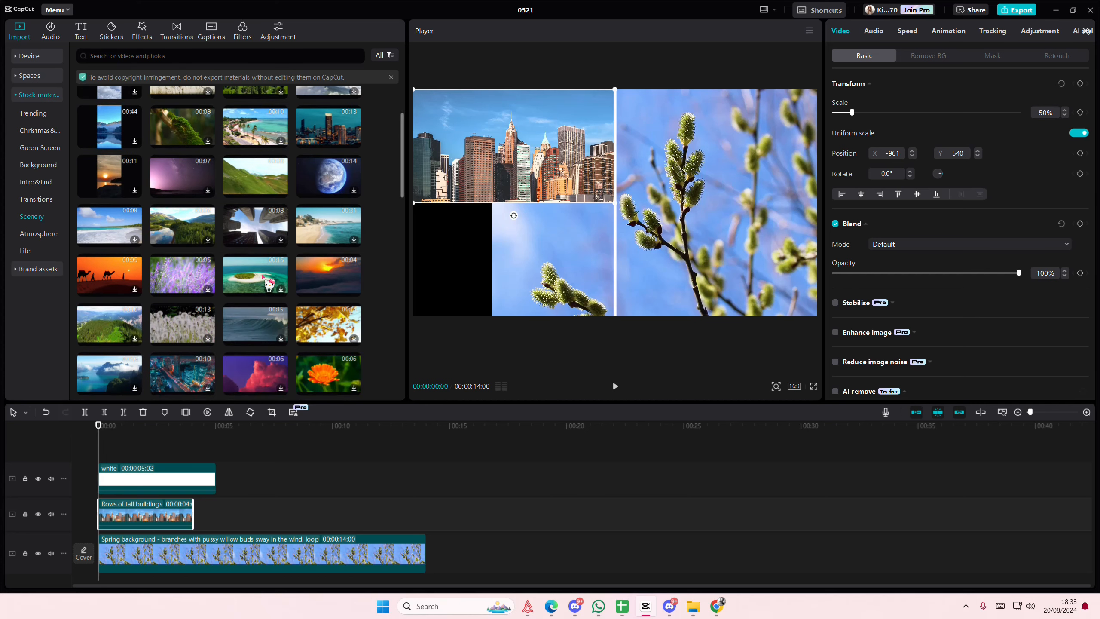
scroll(260, 281, "down", 2)
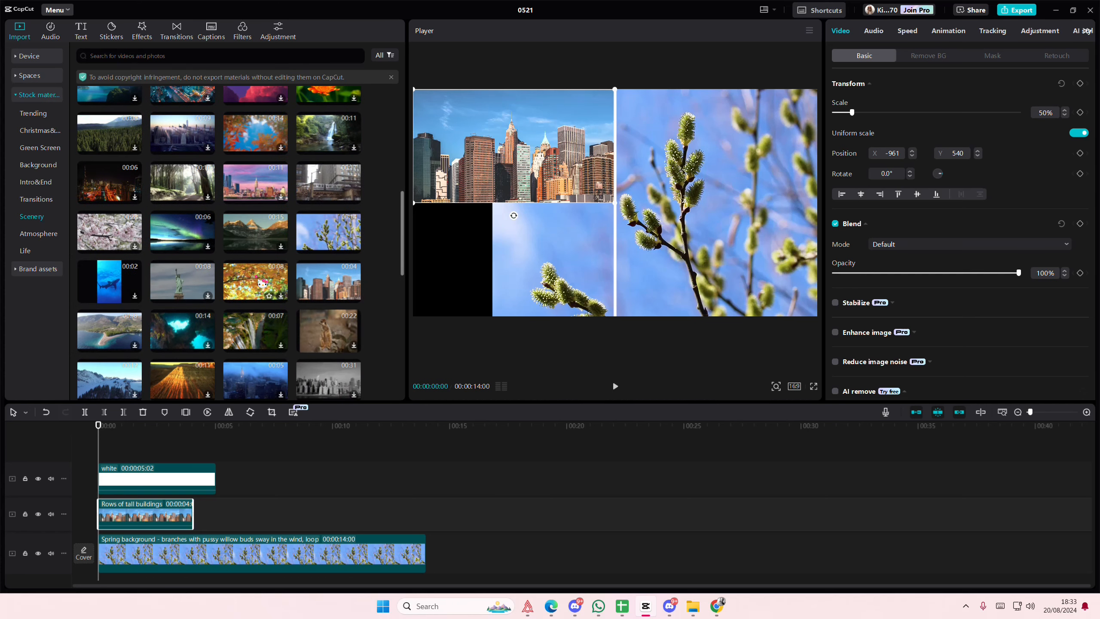
left_click_drag(253, 343, 114, 524)
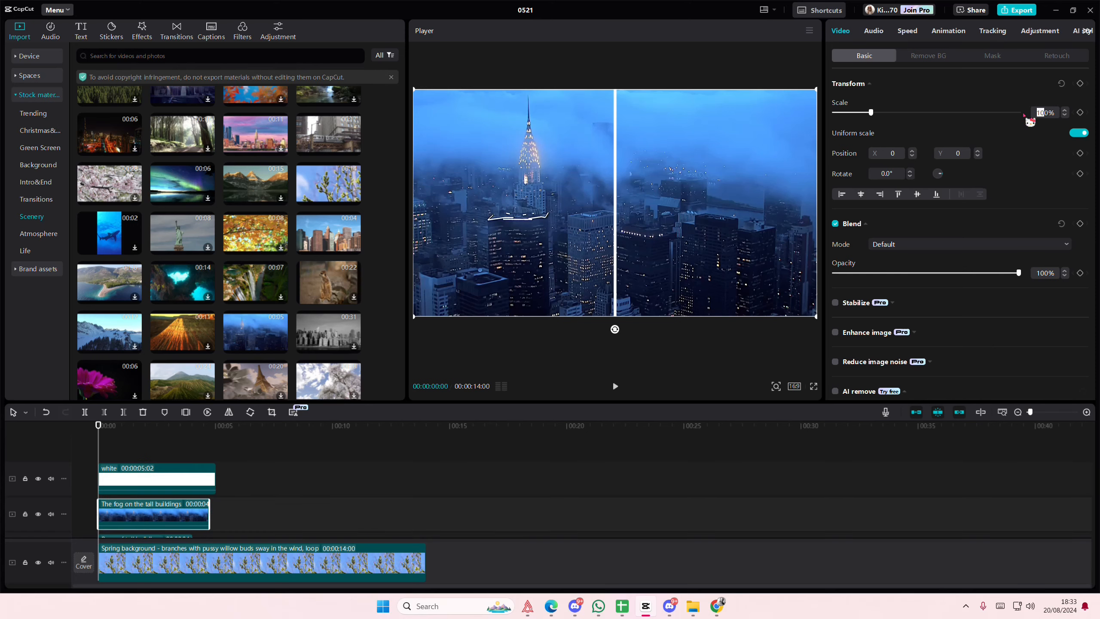
Scale the fog clip to 50% and place it in the frame's lower-left quadrant.
type("50")
key("Return")
left_click_drag(663, 216, 562, 275)
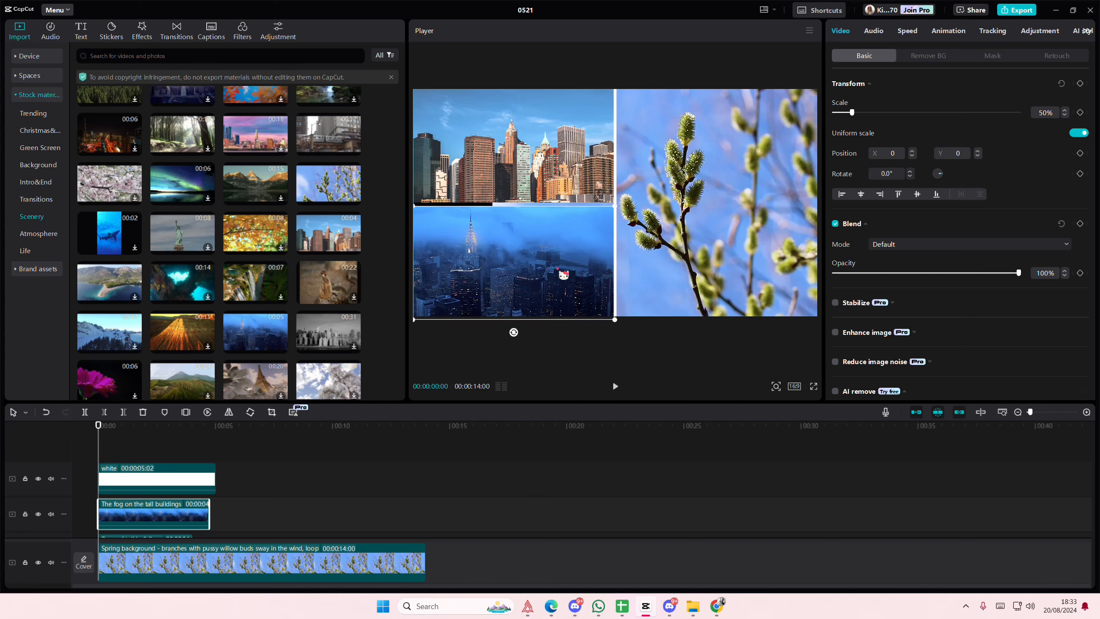
Duplicate the white divider, rotate the copy -90° into a horizontal line between the two left clips, and preview the result.
left_click(174, 481)
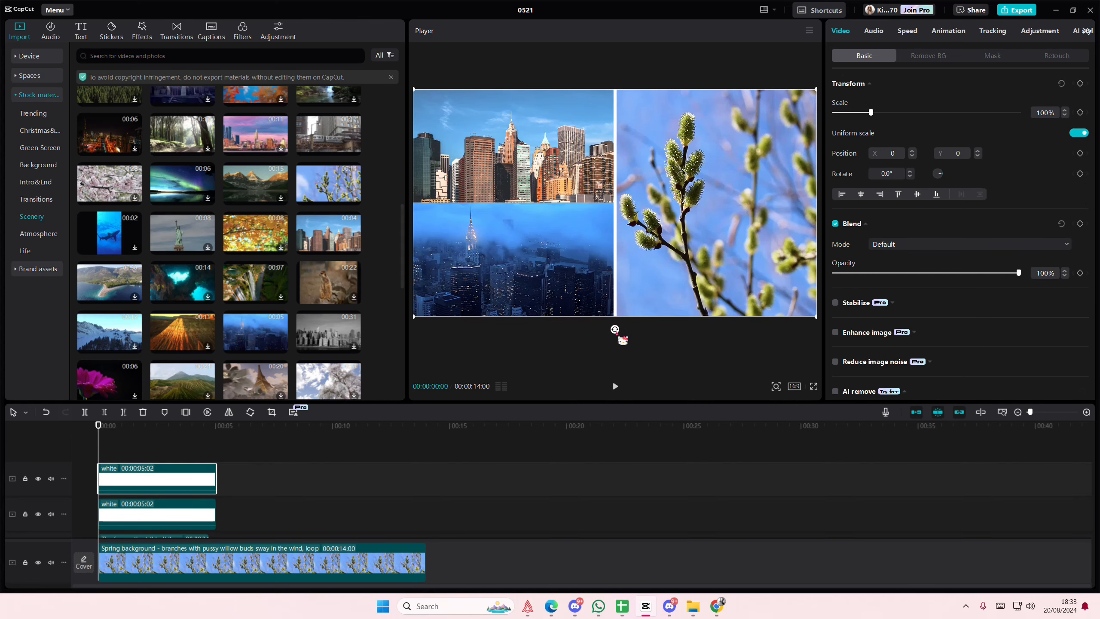
left_click_drag(615, 329, 767, 219)
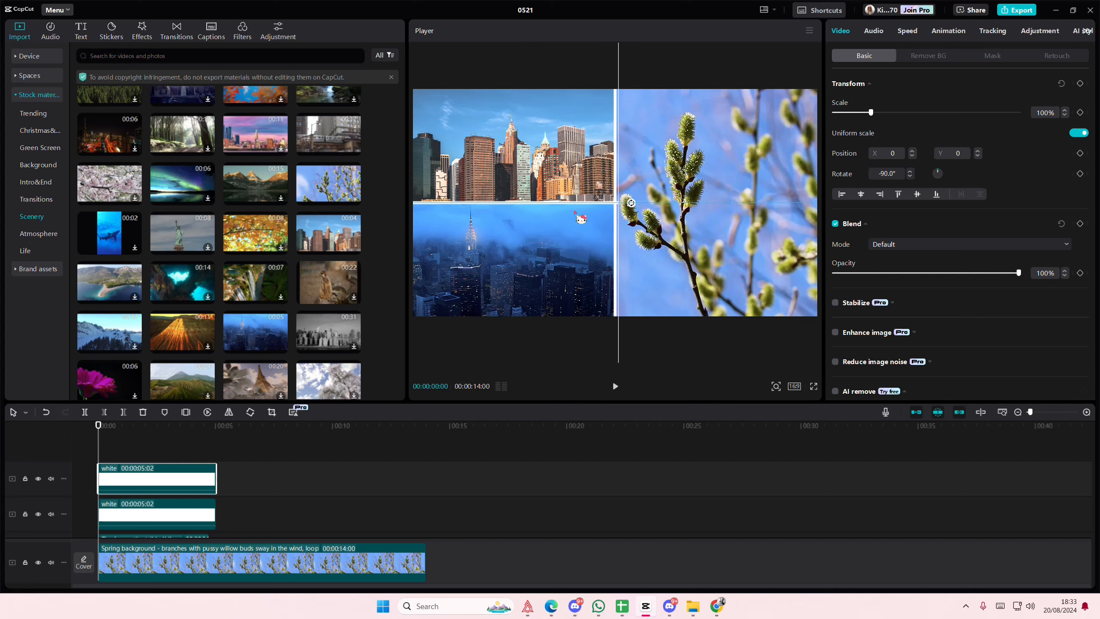
left_click(194, 451)
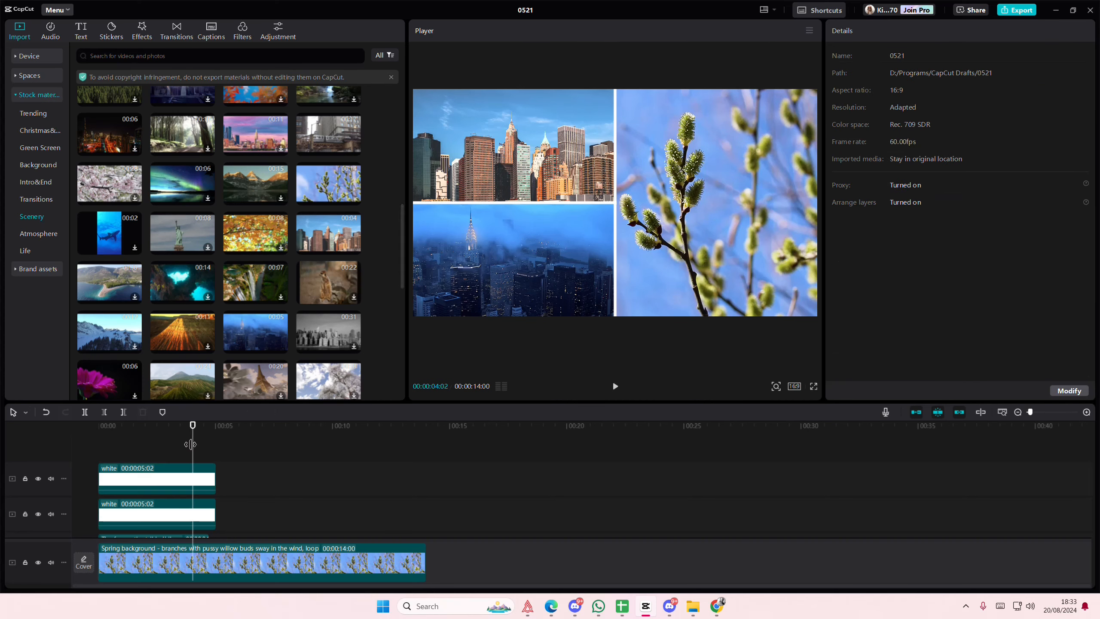
left_click_drag(196, 451, 78, 446)
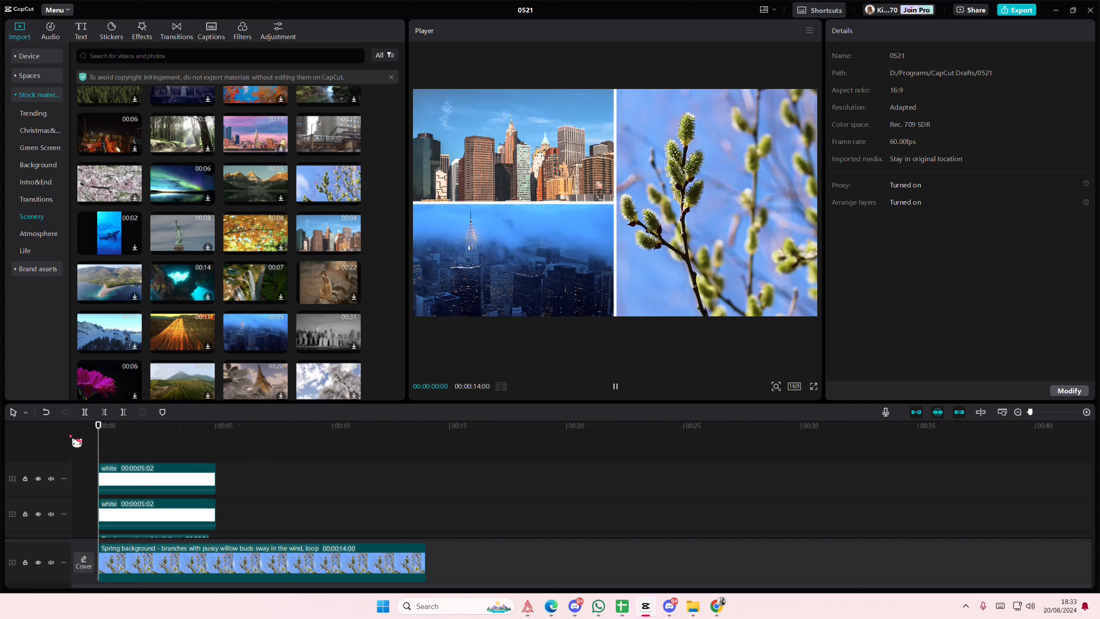
key("space")
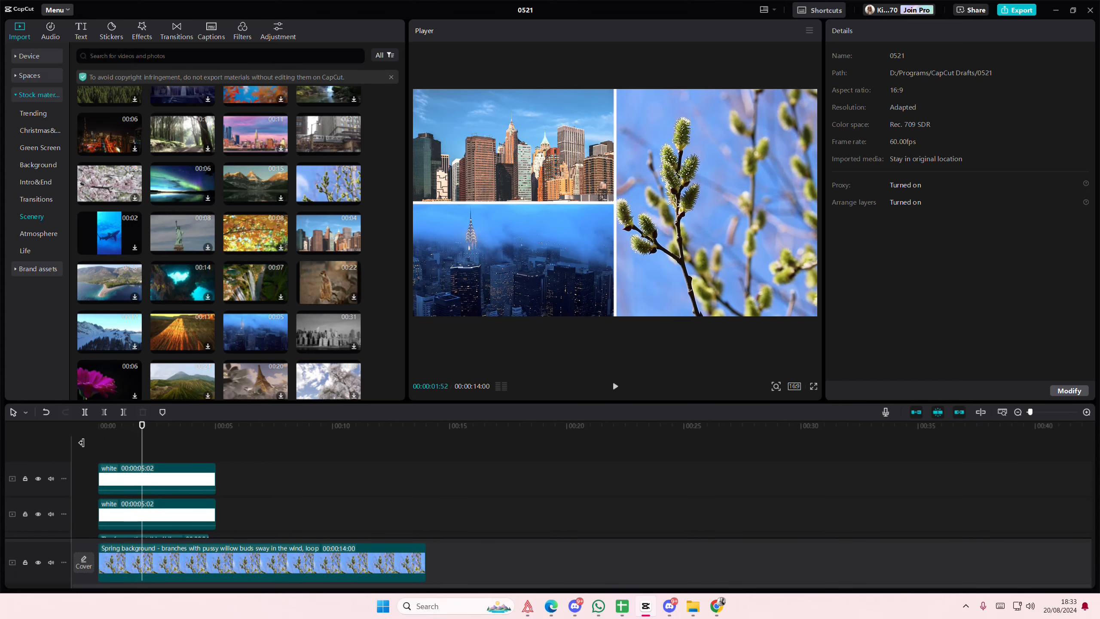
Scale the willow clip to 50% and place it in the frame's upper-right quadrant at X 961, Y 540.
scroll(212, 533, "up", 2)
left_click(233, 562)
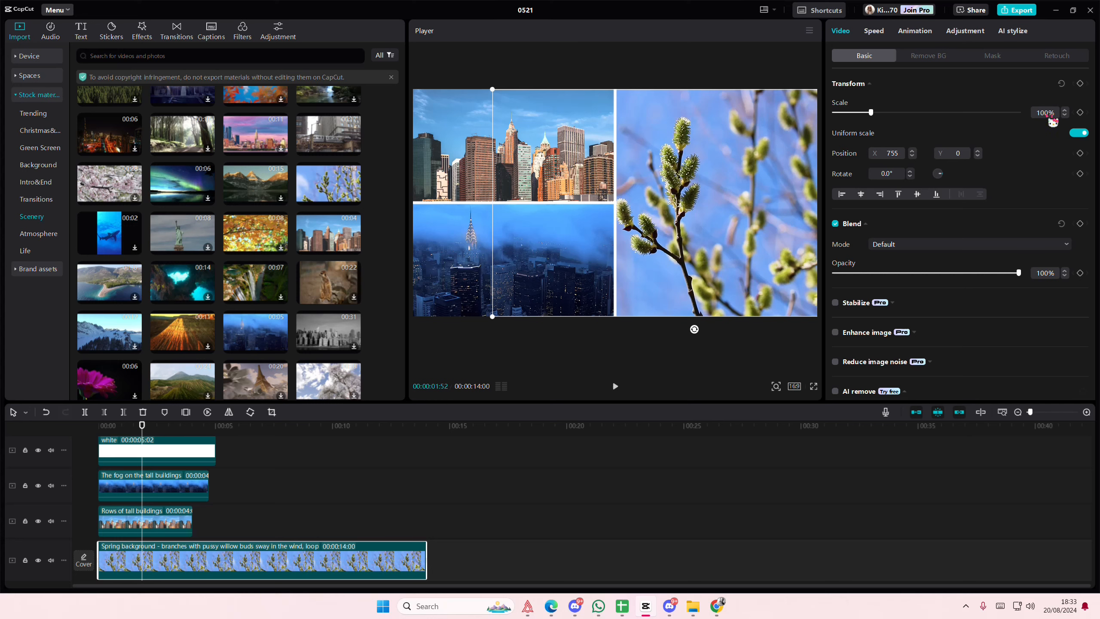
left_click_drag(1049, 116, 1027, 112)
key("Return")
left_click_drag(720, 200, 745, 147)
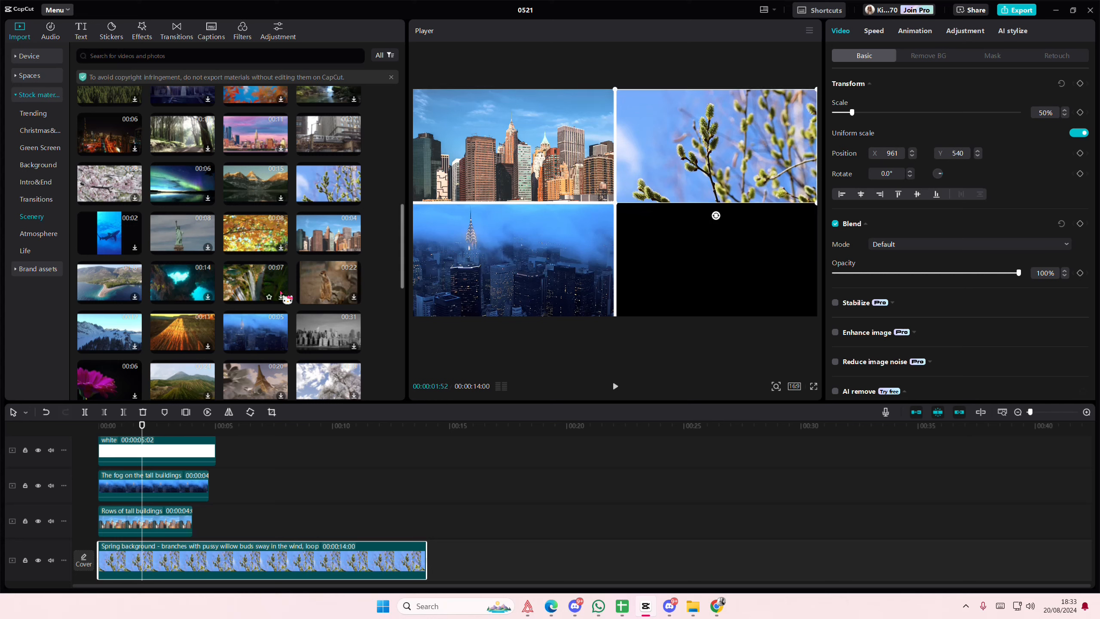
Add the "Japanese Tree" stock clip above the fog clip, scaled to 50% in the frame's lower-right quadrant.
scroll(257, 340, "down", 2)
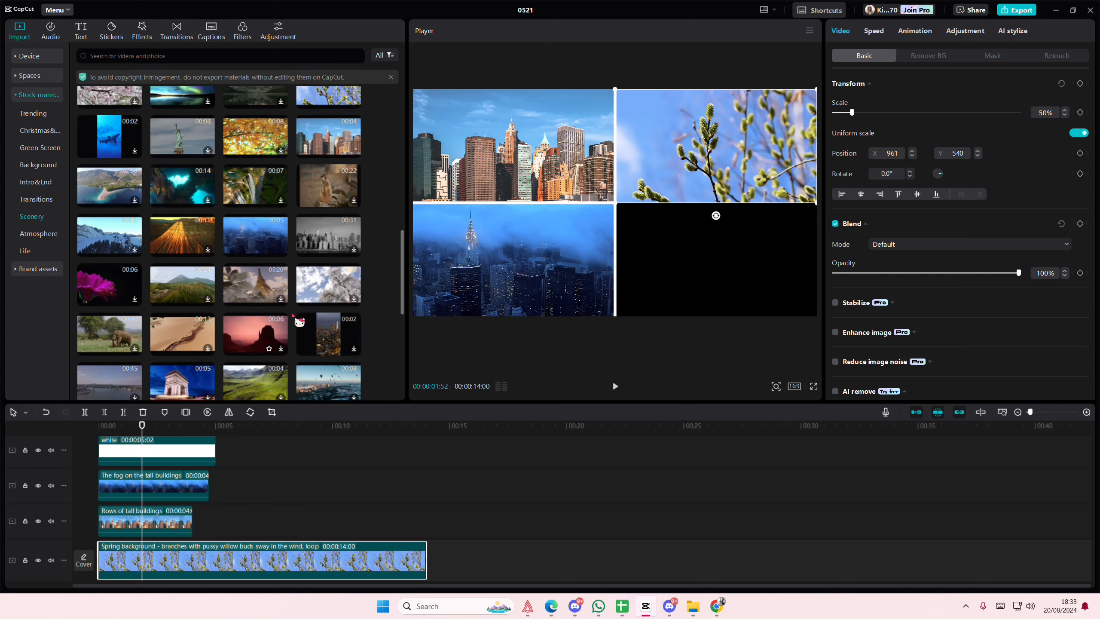
left_click_drag(328, 284, 102, 486)
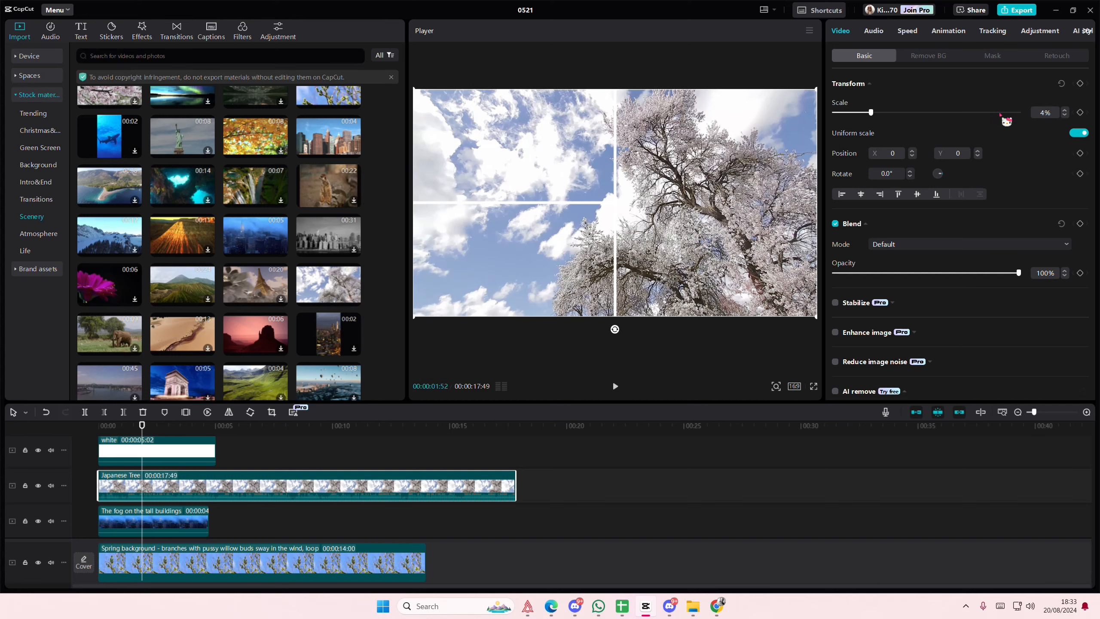
key("Return")
left_click_drag(715, 195, 816, 252)
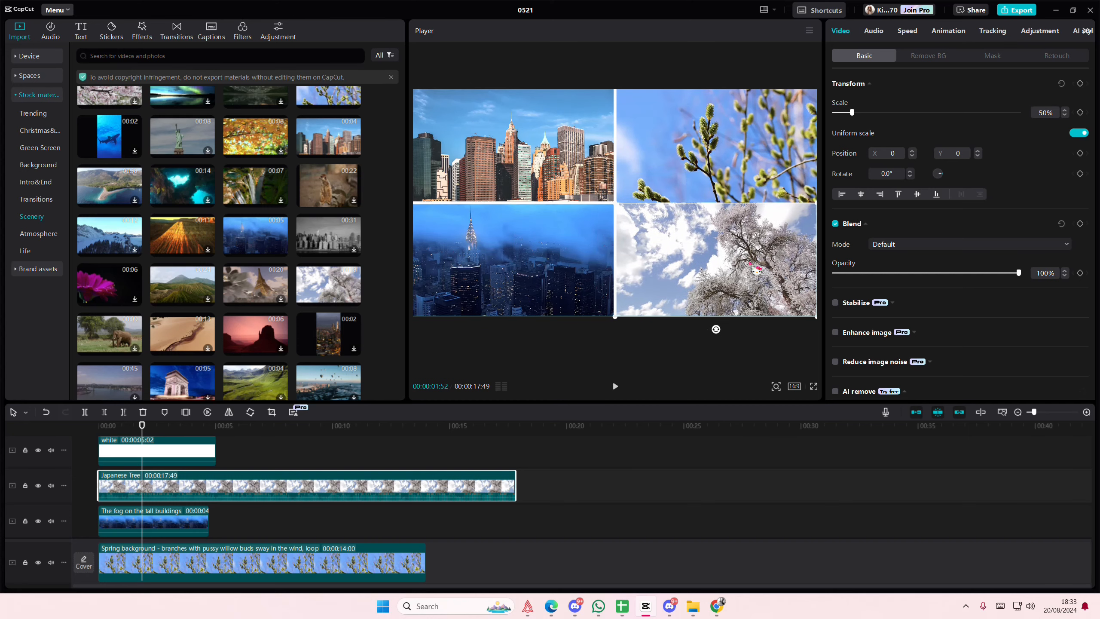
Duplicate the horizontal white divider onto its own layer and align the copy with the start of the other layers.
scroll(156, 455, "up", 2)
left_click(157, 460)
key("ctrl+c")
key("ctrl+v")
left_click_drag(222, 466, 178, 465)
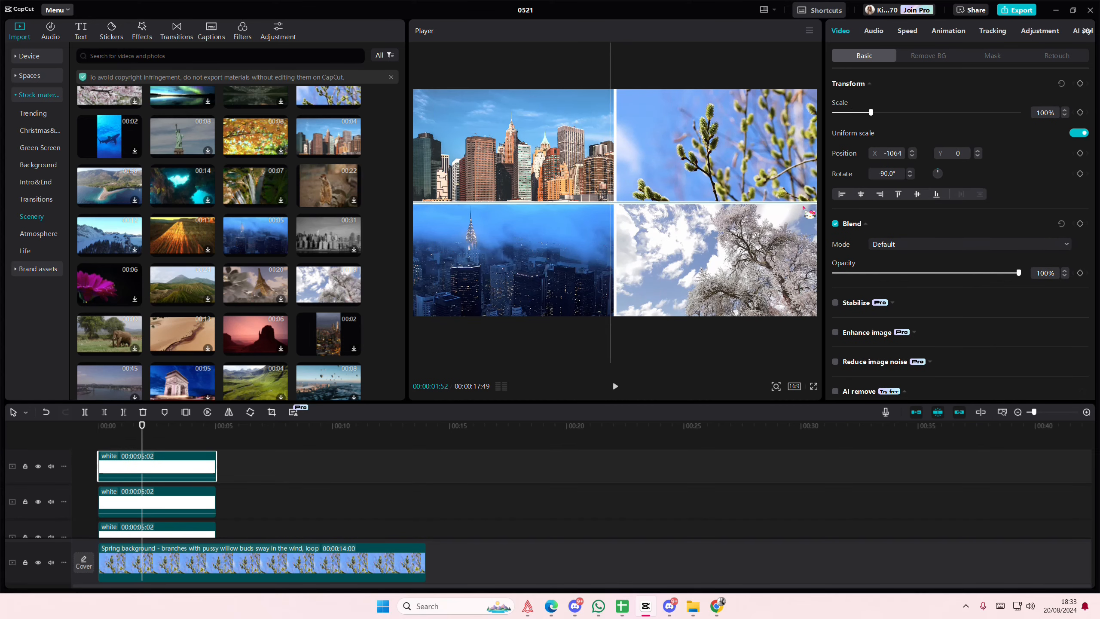
Play the four-way split from the start of the timeline.
left_click(161, 443)
left_click_drag(171, 447, 81, 447)
key("space")
left_click(109, 426)
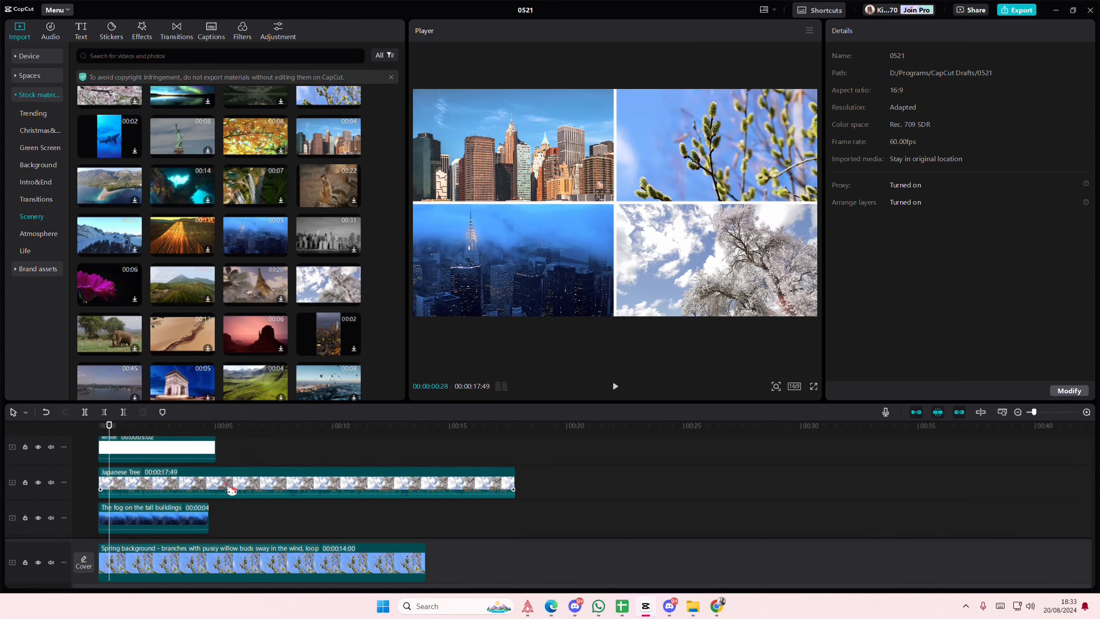
Delete the Japanese Tree clip from the frame's lower-right quadrant.
left_click(238, 459)
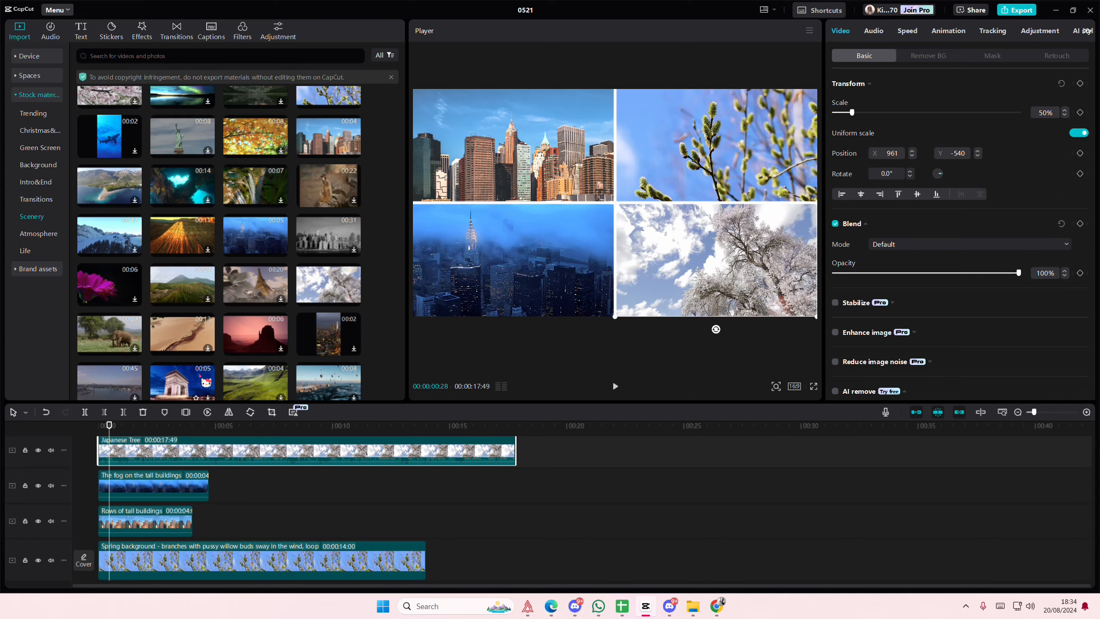
scroll(203, 379, "down", 2)
key("Delete")
Add the "Trees on the slopes of snowy mountains" stock clip above the fog clip, scaled to 50% in the lower-right quadrant at X 961, Y -540.
scroll(204, 379, "down", 2)
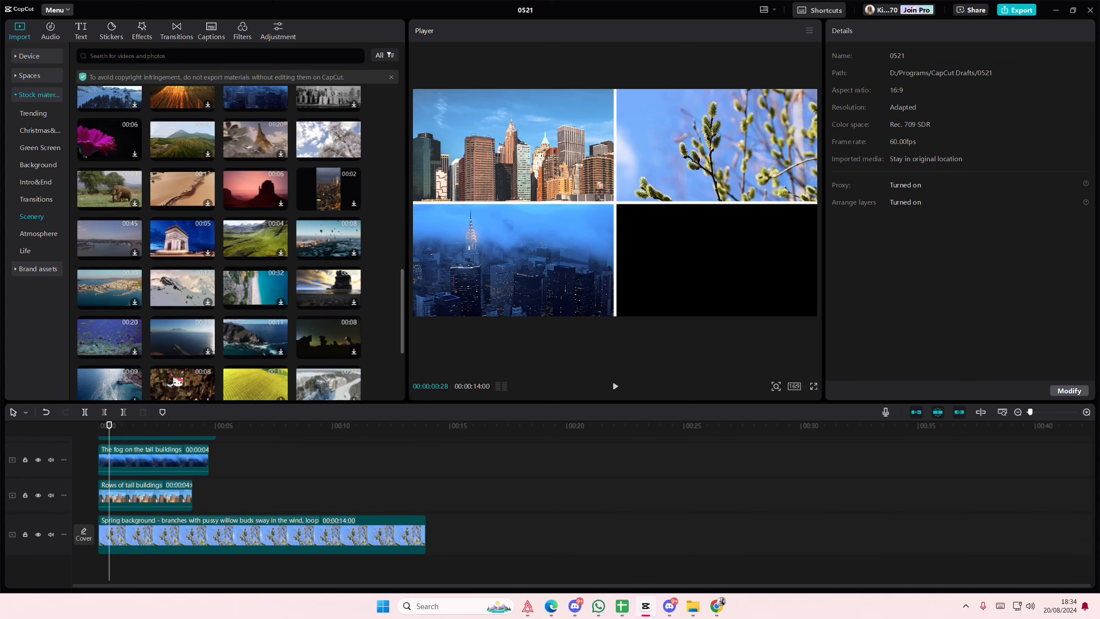
scroll(172, 375, "down", 2)
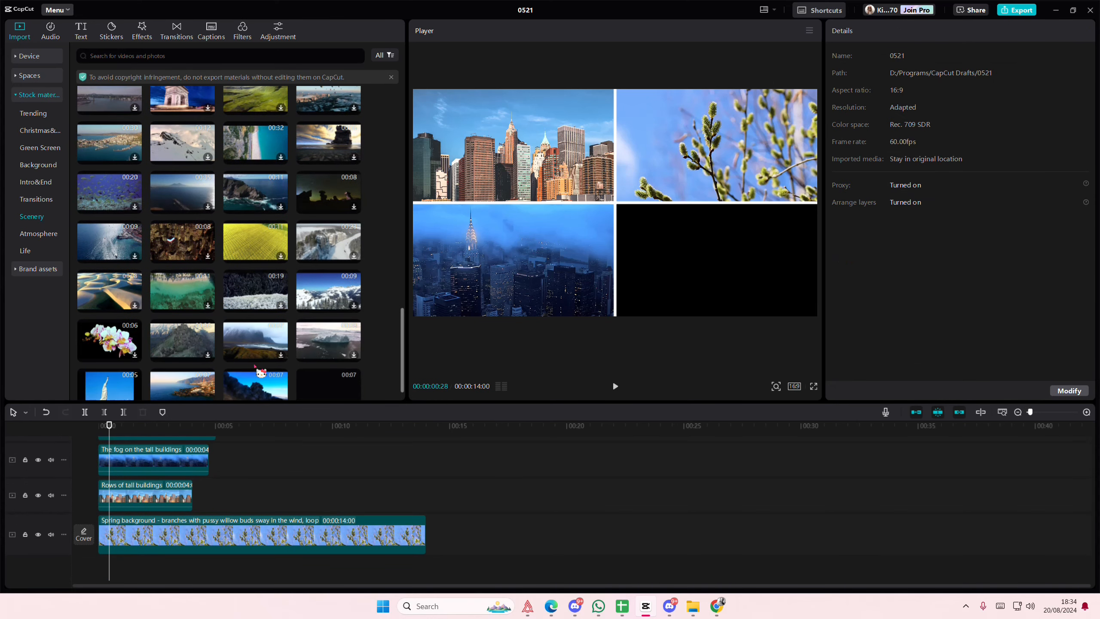
scroll(141, 479, "up", 1)
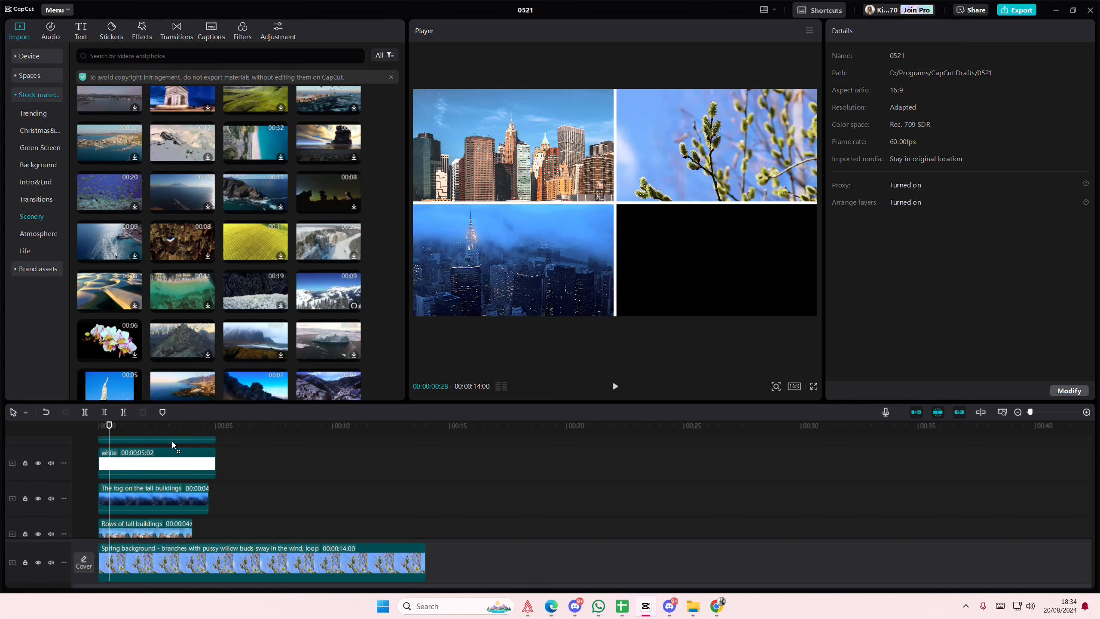
left_click_drag(172, 444, 151, 494)
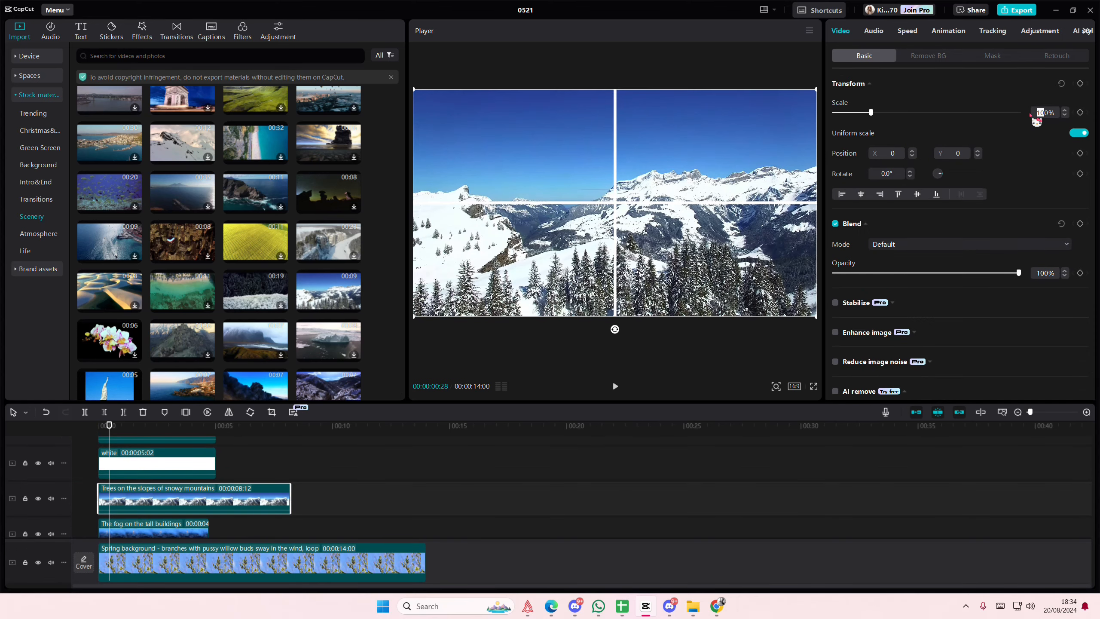
key("Return")
left_click_drag(683, 262, 763, 311)
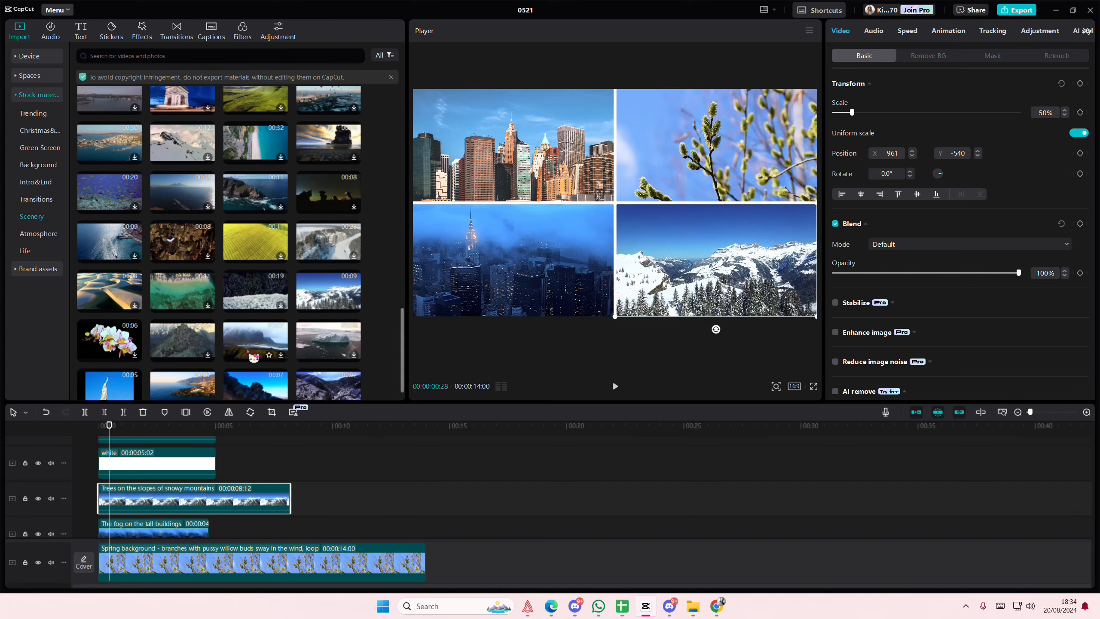
Return the playhead to the start and delete the snowy mountains clip, the white dividers and the fog clip.
scroll(135, 435, "up", 1)
left_click_drag(129, 428, 57, 432)
scroll(208, 464, "down", 3)
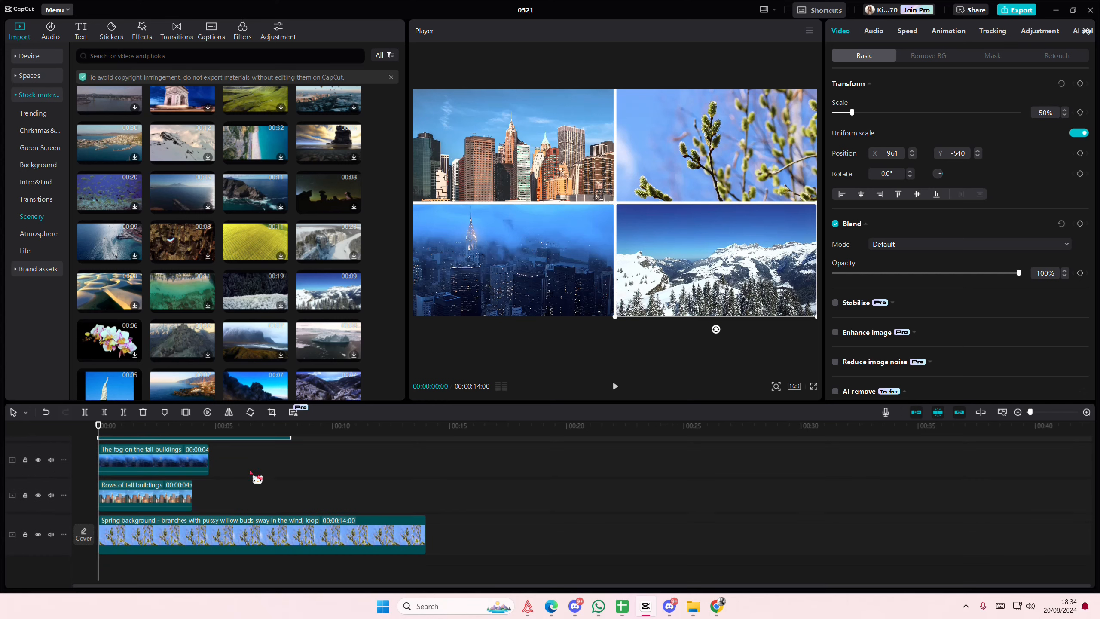
scroll(187, 498, "up", 1)
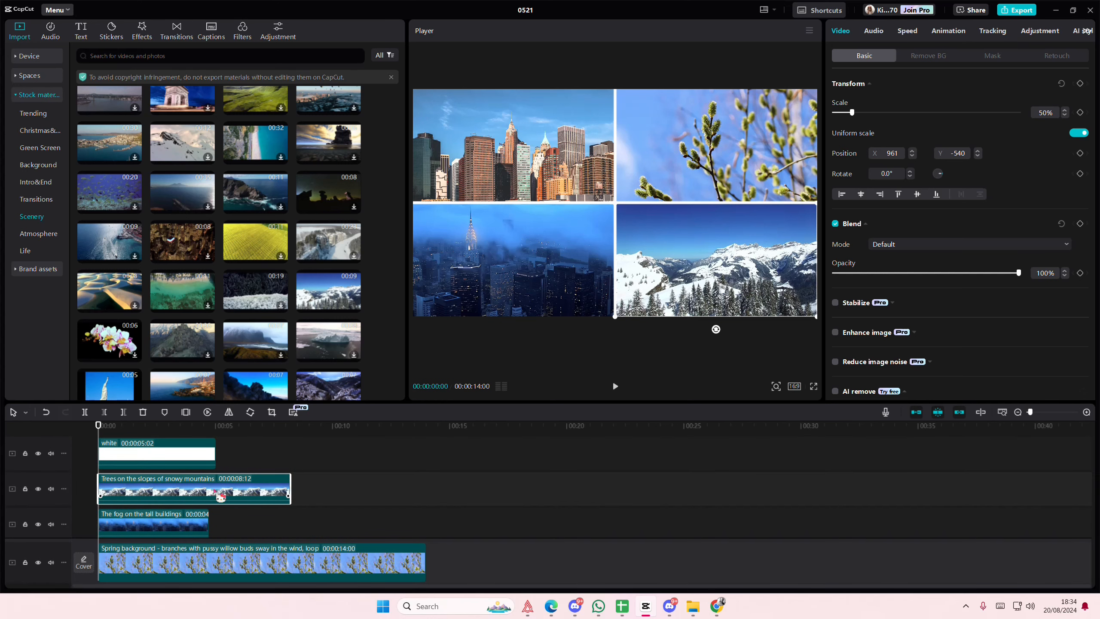
key("Delete")
scroll(173, 511, "up", 2)
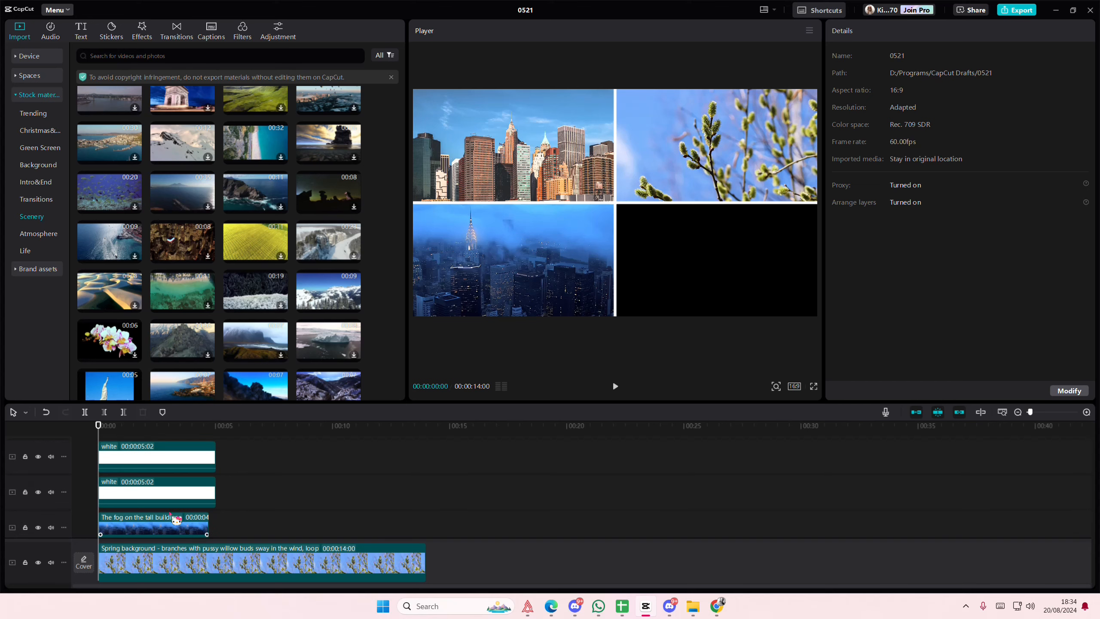
left_click(181, 502)
left_click(181, 503)
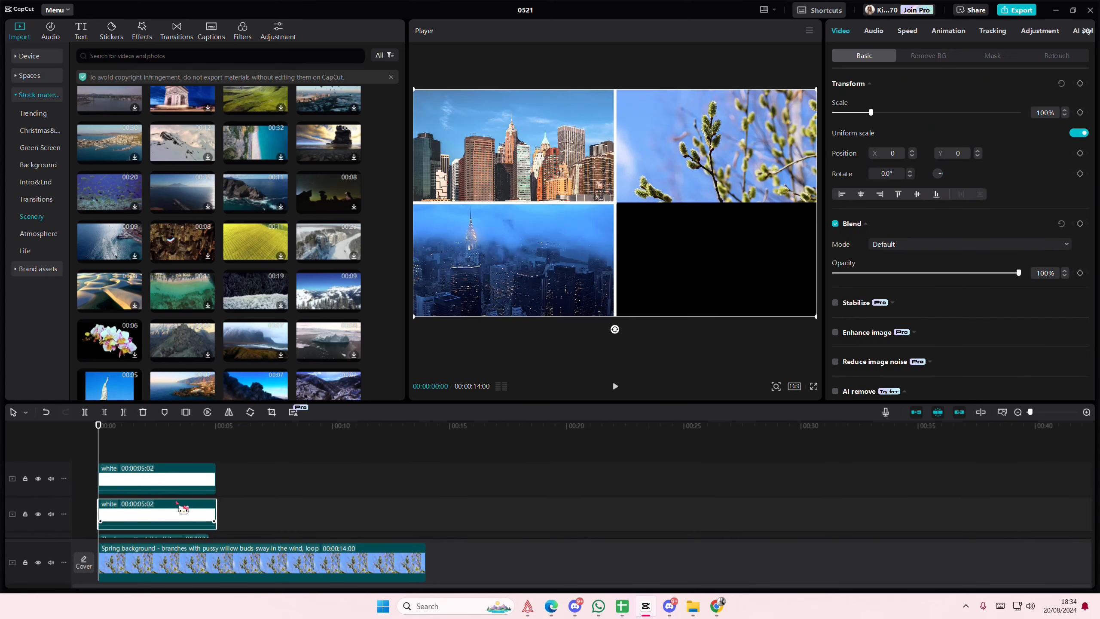
scroll(184, 494, "down", 1)
left_click(184, 501)
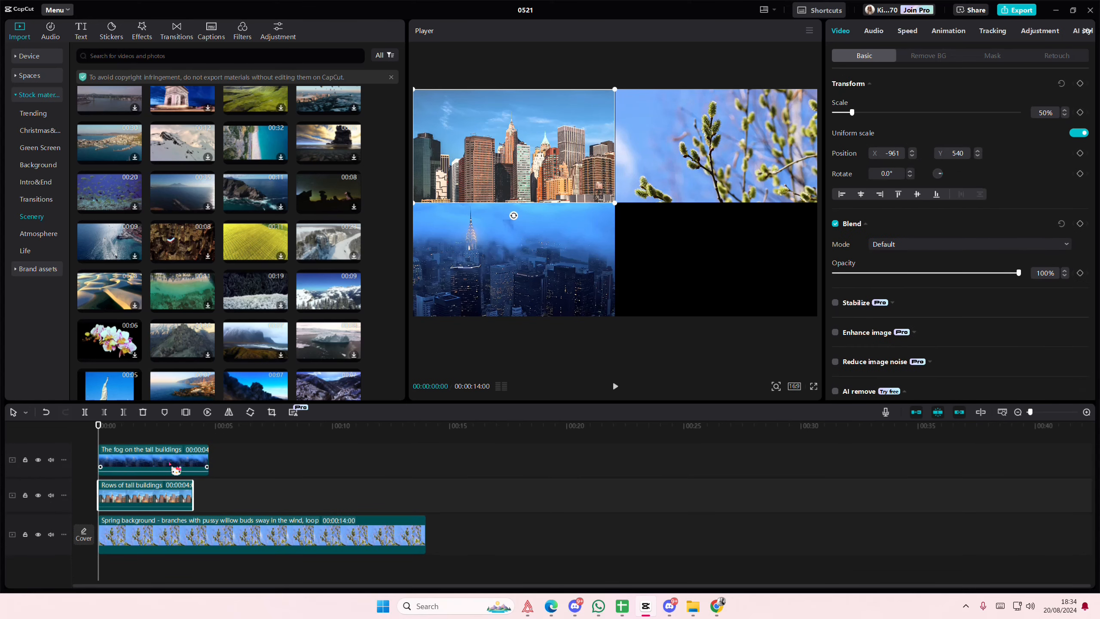
left_click(175, 467)
key("Delete")
Reset the willow and tall buildings clips to 100% scale at position X 0, Y 0.
left_click(633, 242)
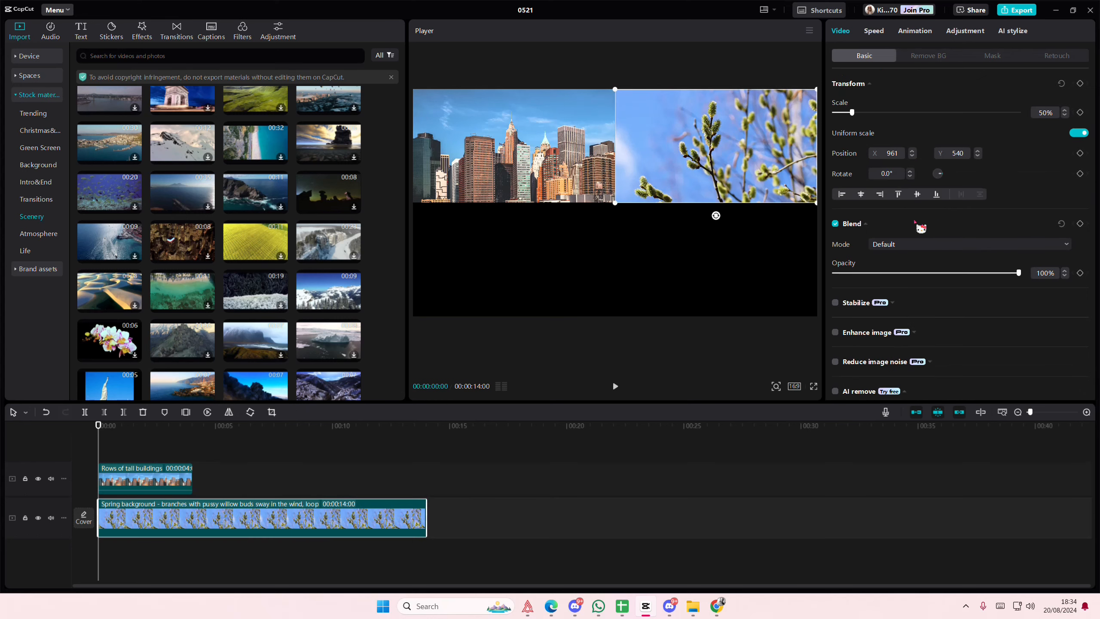
double_click(850, 114)
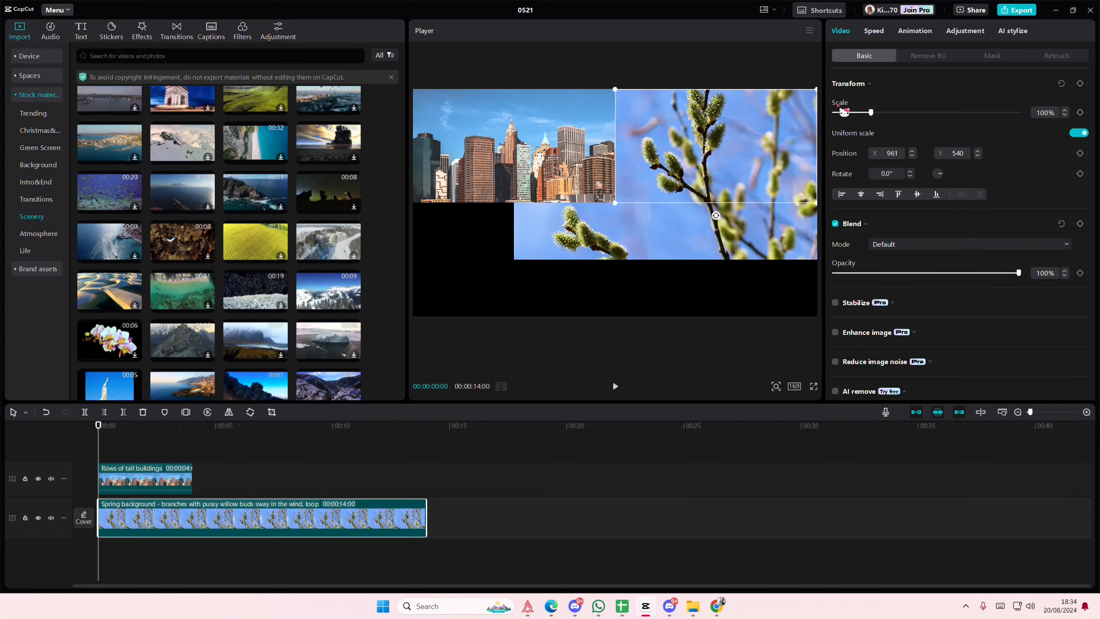
double_click(853, 160)
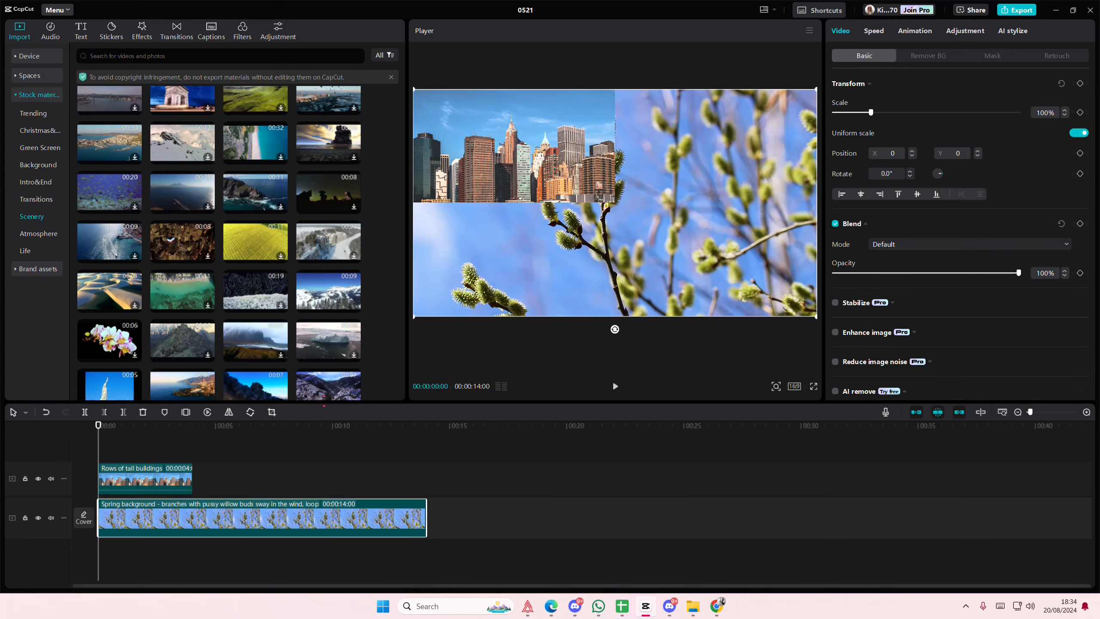
left_click(163, 481)
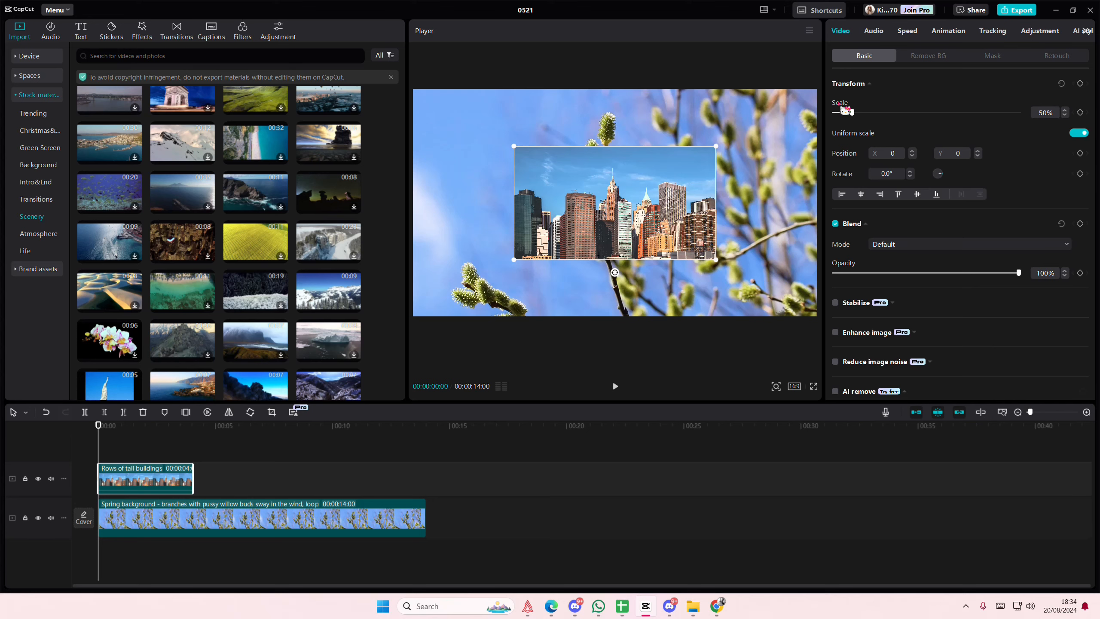
double_click(846, 112)
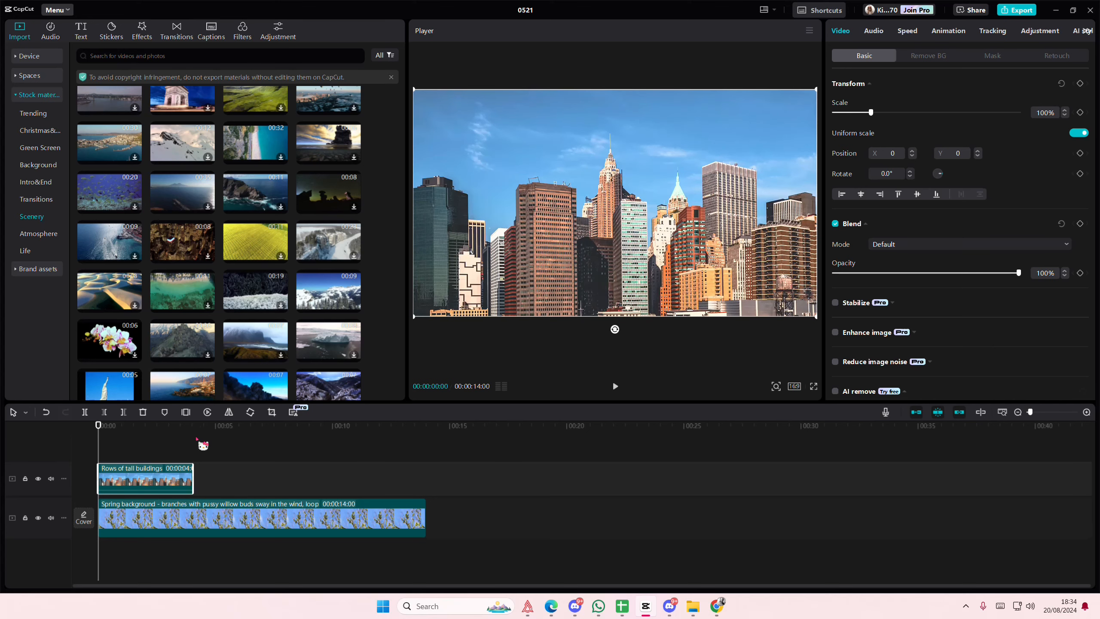
Apply a Circle mask to the tall buildings clip, enlarge it past the frame height, and move the clip to X -1074, Y 0.
mouse_move(731, 274)
left_mouse_down()
mouse_move(620, 271)
mouse_move(590, 282)
mouse_move(744, 274)
left_mouse_up()
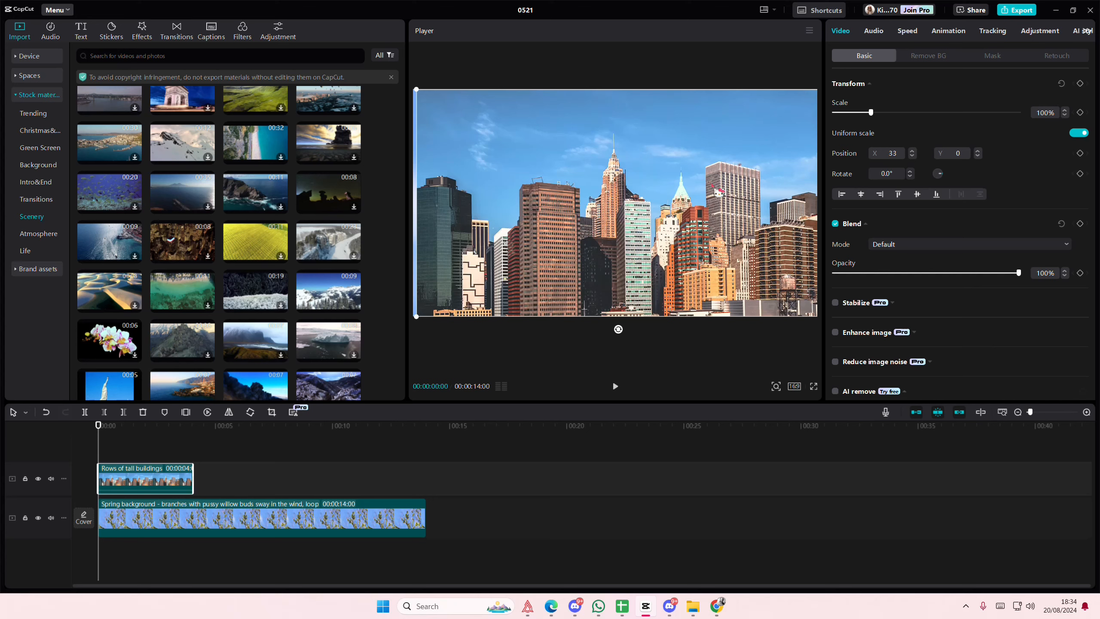
left_click_drag(703, 187, 700, 187)
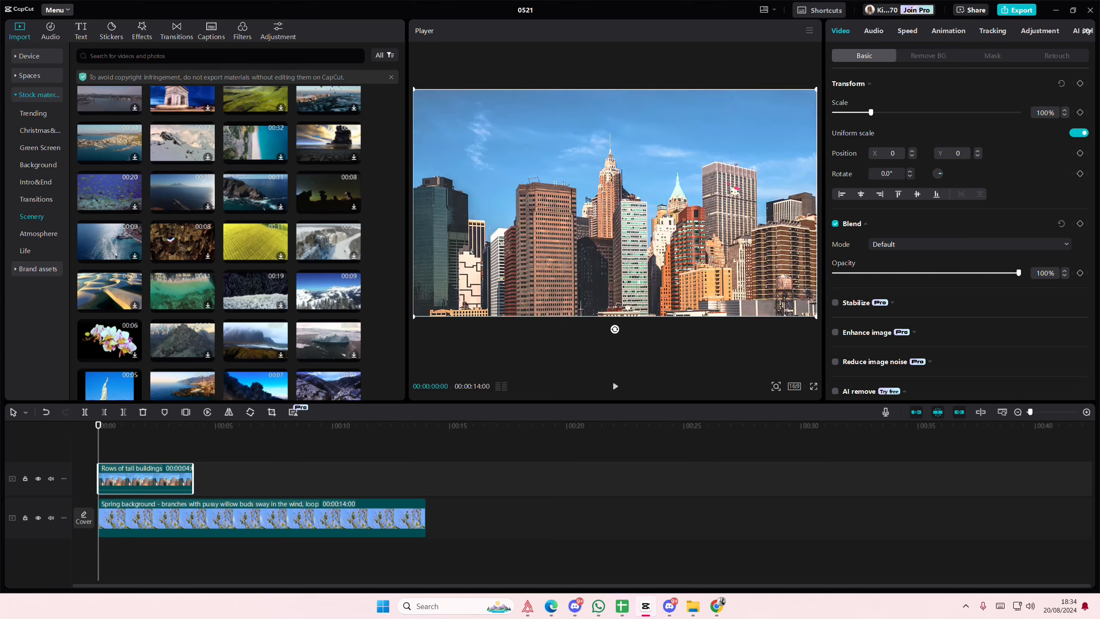
left_click(986, 57)
left_click(974, 115)
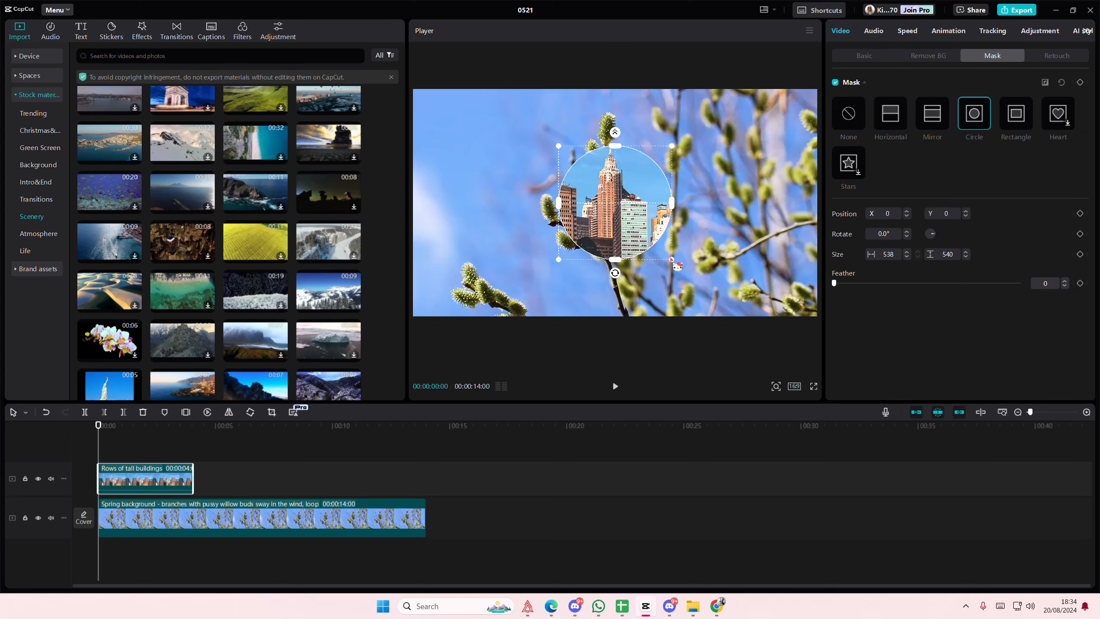
left_click_drag(678, 266, 761, 347)
left_click(865, 56)
left_click_drag(722, 251, 611, 251)
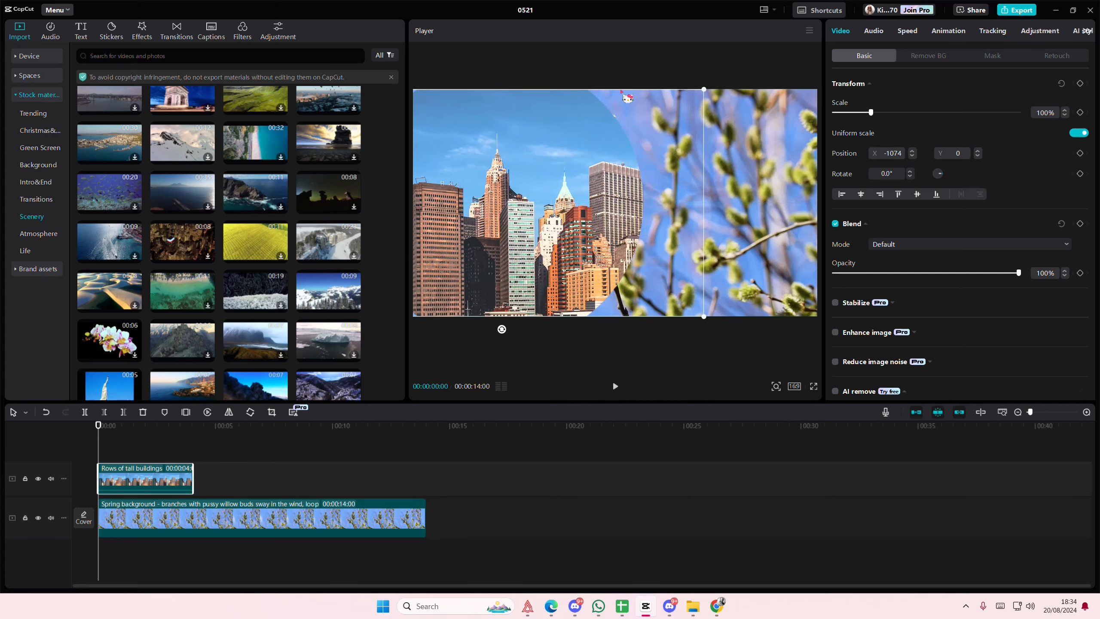
Add the white background clip between the tall buildings and willow clips, with a Circle mask enlarged to about 1219 by 1225.
left_click(45, 167)
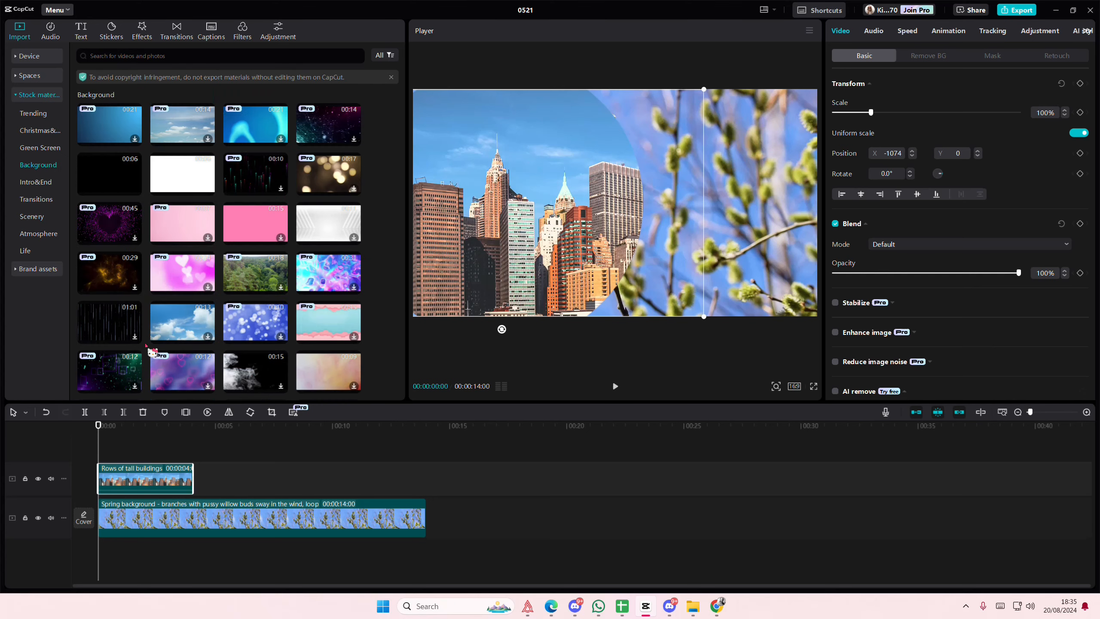
left_click_drag(182, 173, 93, 500)
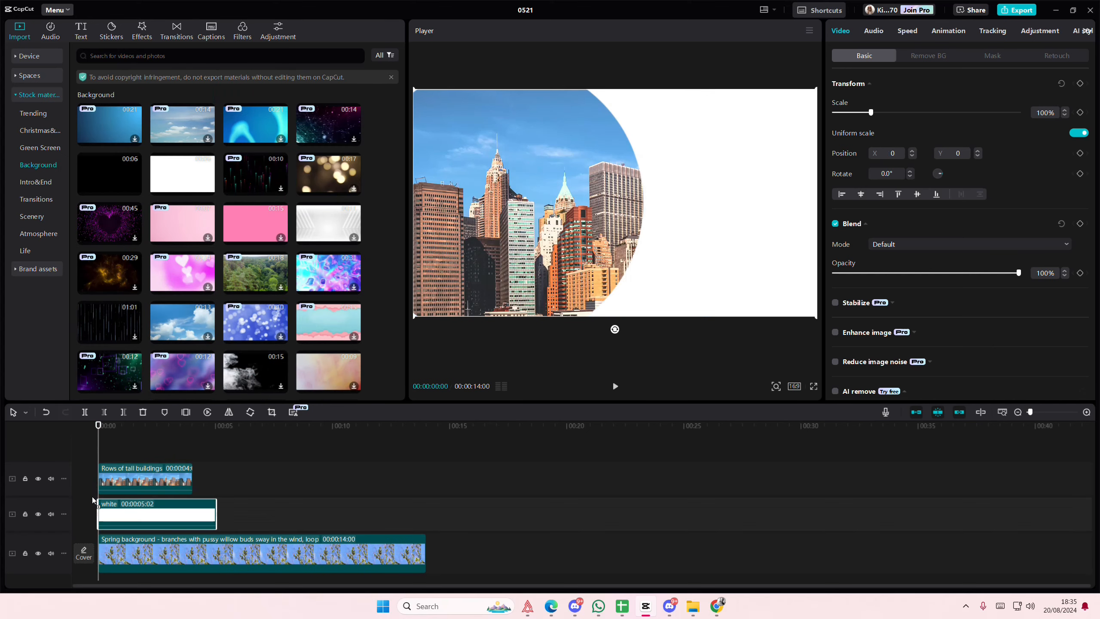
left_click(991, 56)
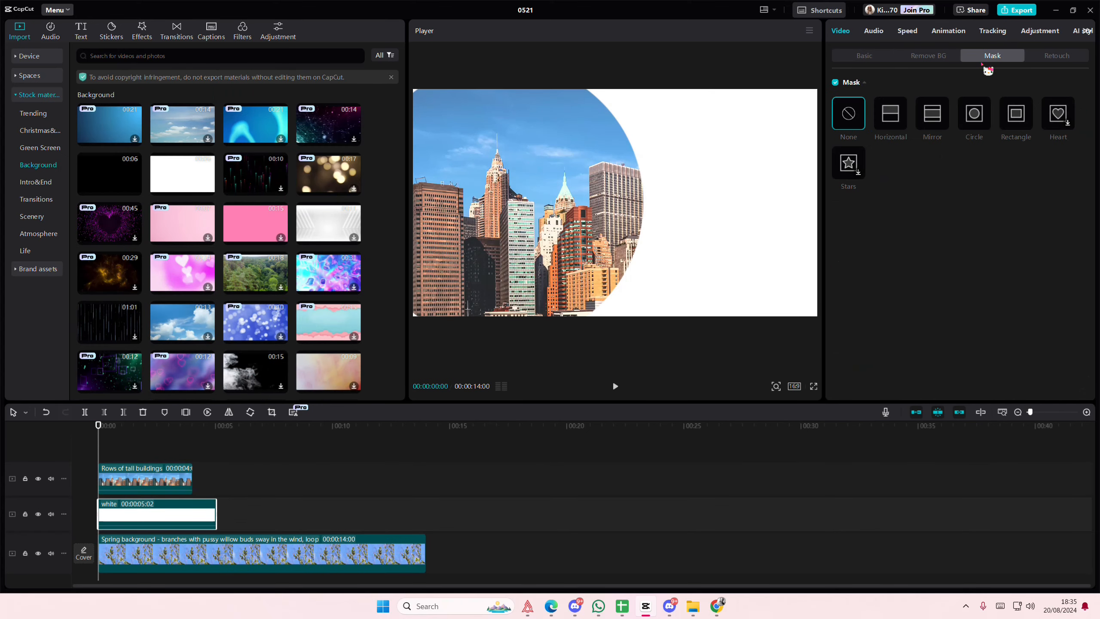
left_click(974, 115)
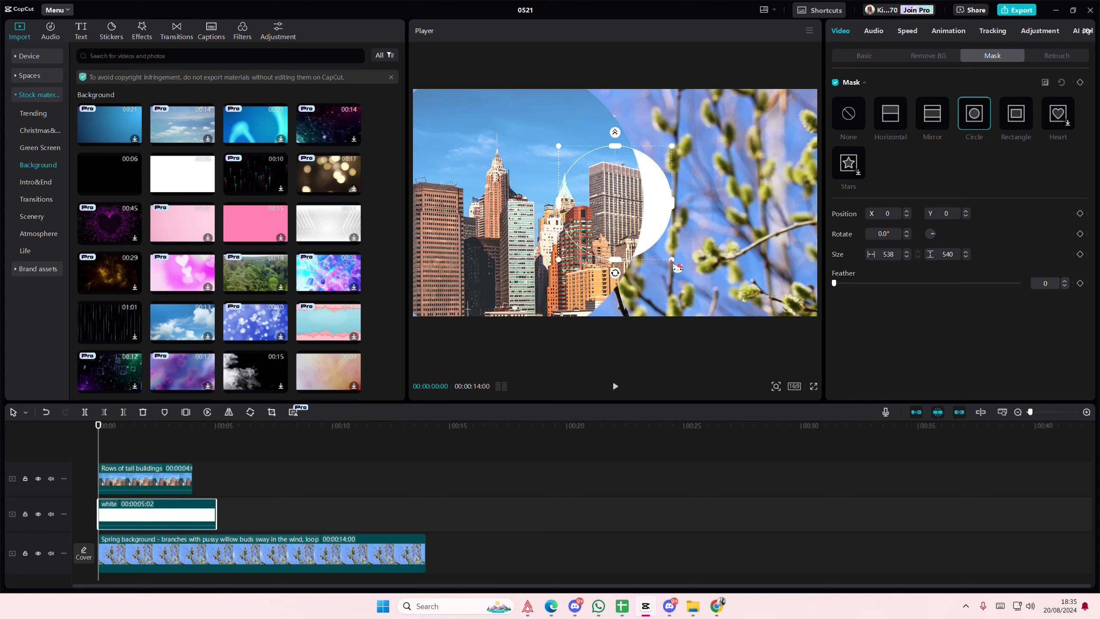
left_click_drag(677, 267, 749, 337)
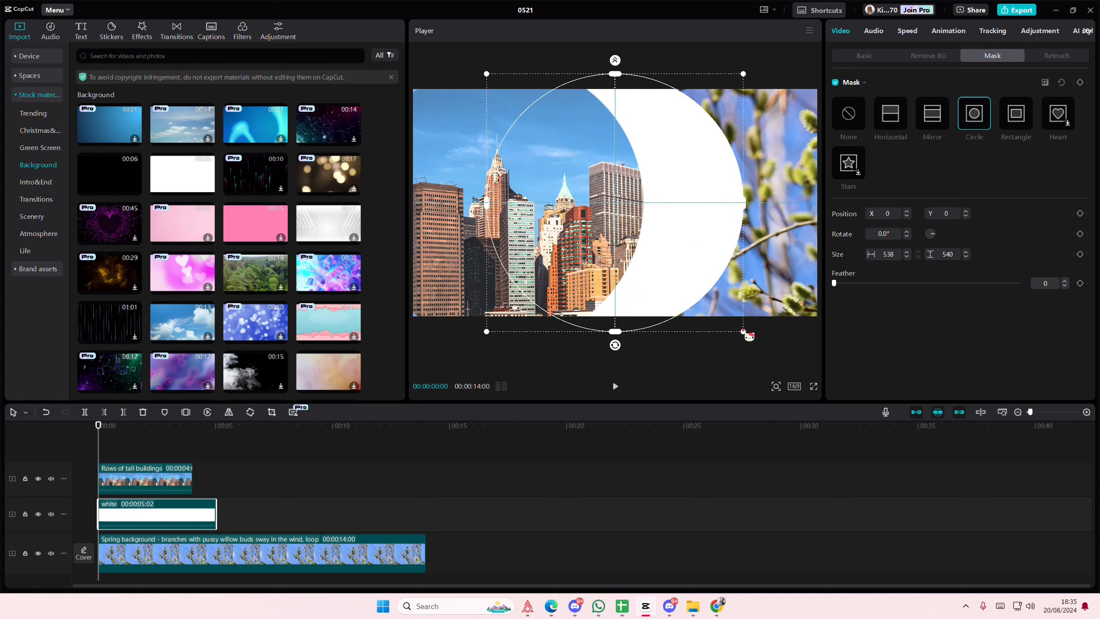
Move the white clip behind the circular buildings clip and adjust its mask to about 1297 by 1360, forming a thin curved border.
left_click(864, 56)
left_click_drag(719, 197, 638, 204)
left_click(994, 56)
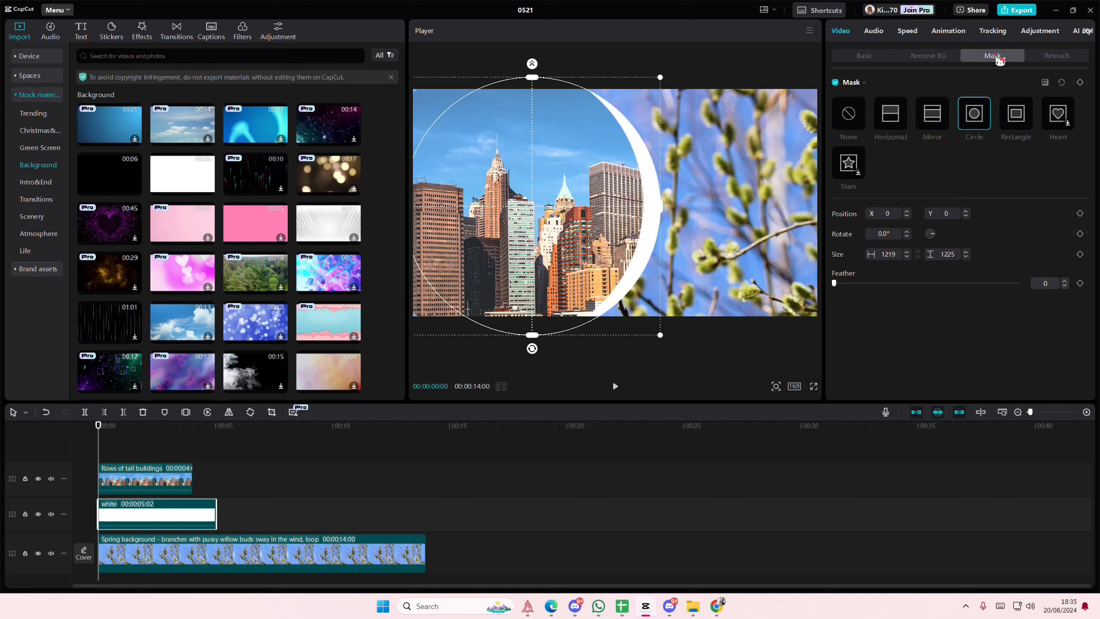
left_click_drag(660, 79, 669, 70)
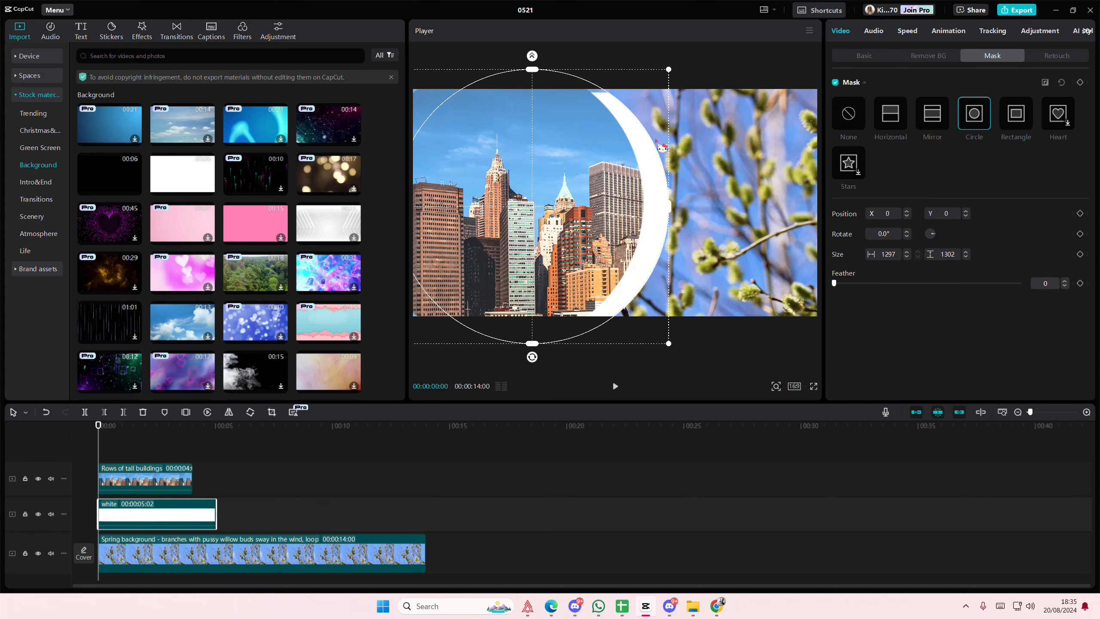
left_click_drag(659, 200, 650, 203)
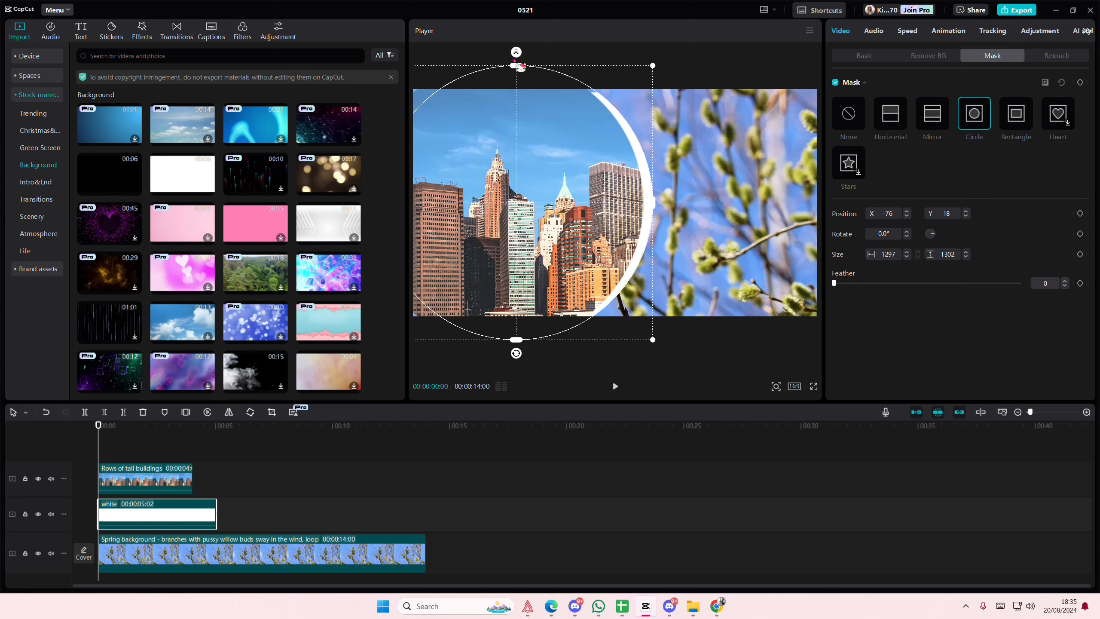
left_click_drag(521, 66, 526, 68)
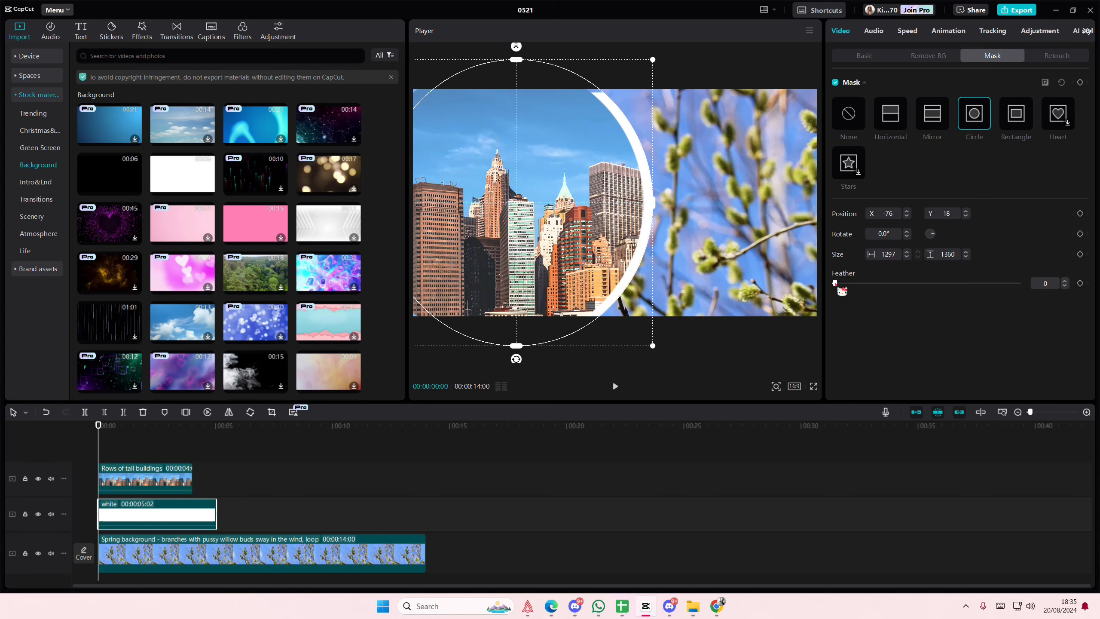
left_click_drag(642, 233, 645, 241)
Preview the start of the curved split and nudge the circle mask along the white border.
left_click(123, 458)
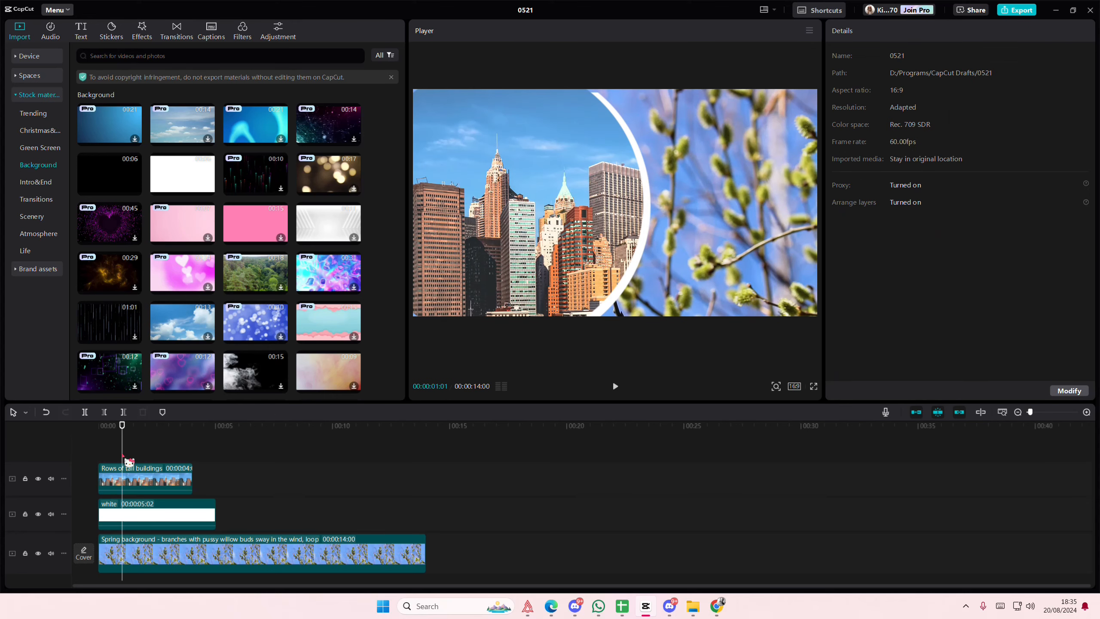
left_click_drag(123, 460, 99, 460)
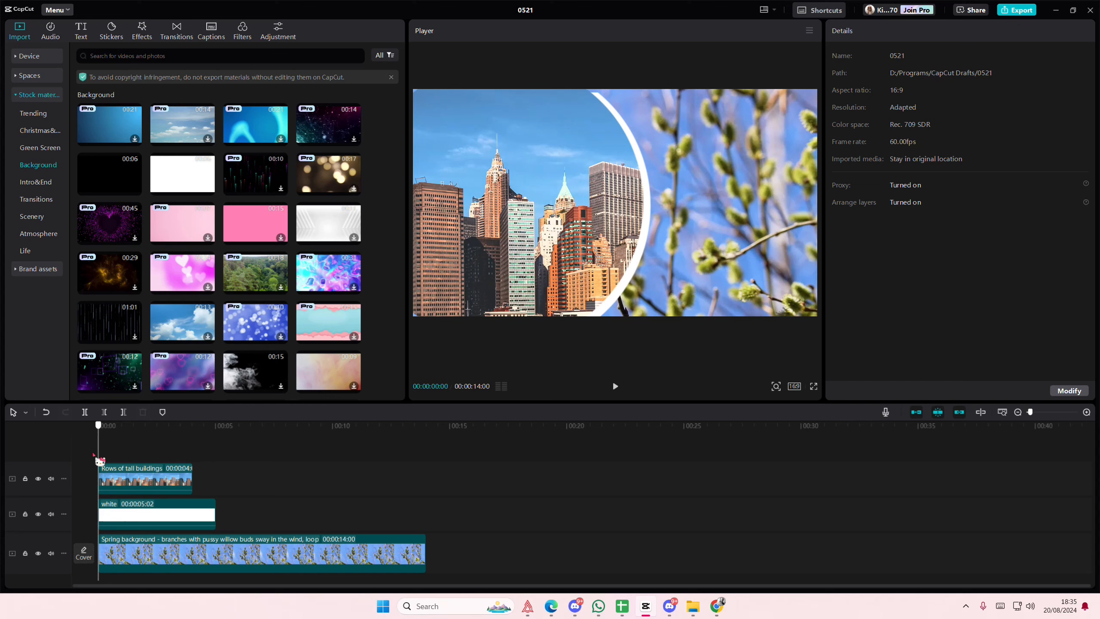
left_click(646, 236)
left_click_drag(643, 246, 639, 247)
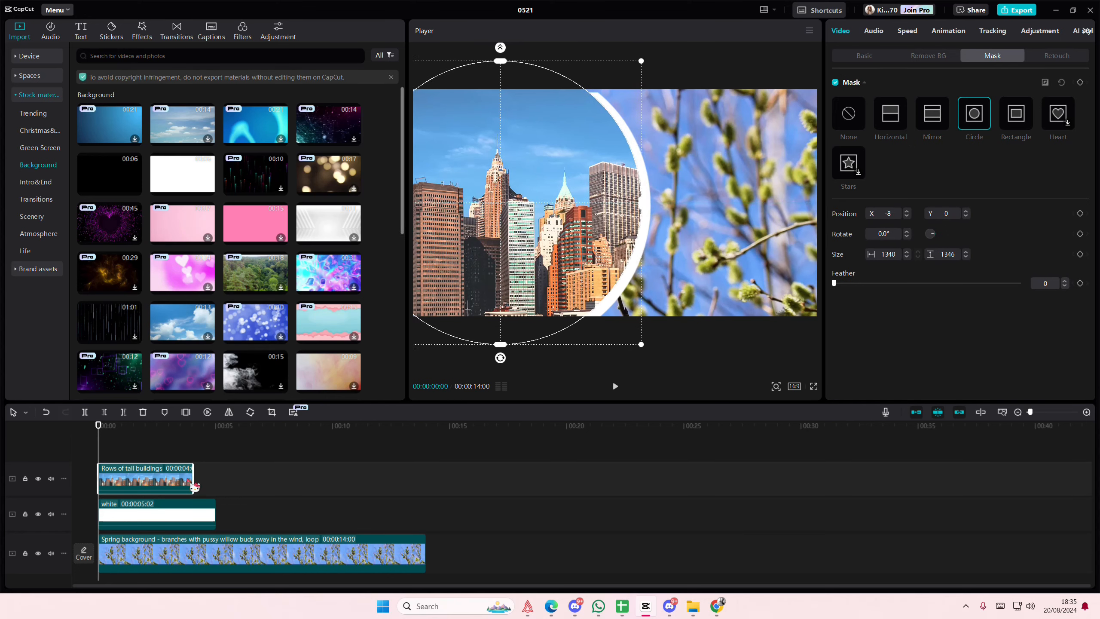
Scale the white clip to 104% to widen the curved border.
left_click(154, 516)
left_click(871, 57)
left_click_drag(871, 112, 873, 112)
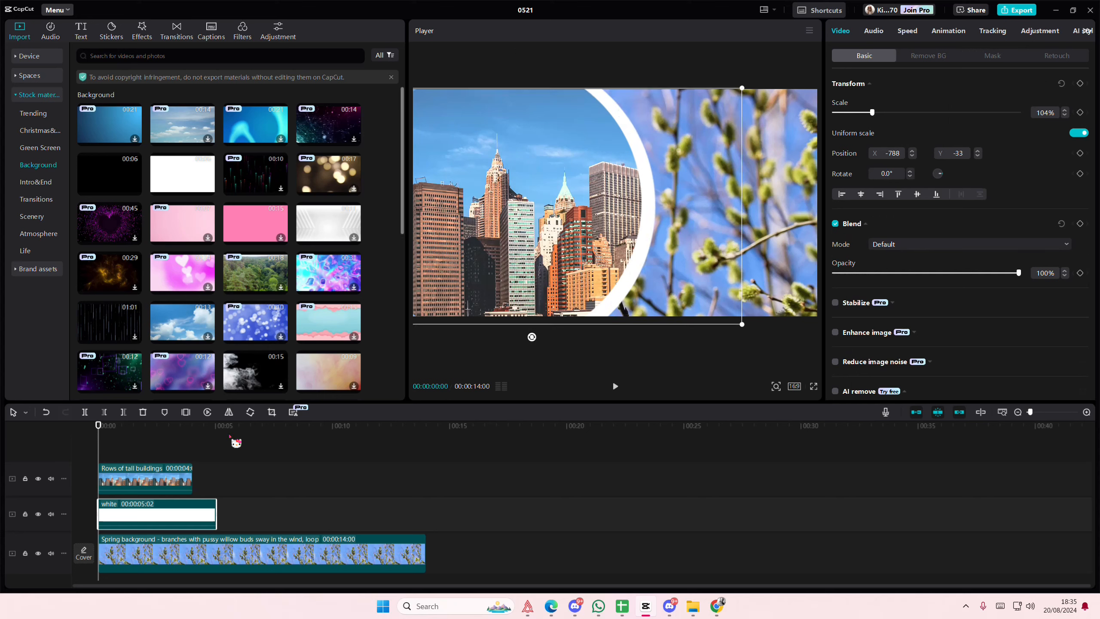
Delete the white border clip, remove the circle mask from the tall buildings clip and recenter that clip in the frame.
left_click_drag(161, 436, 89, 439)
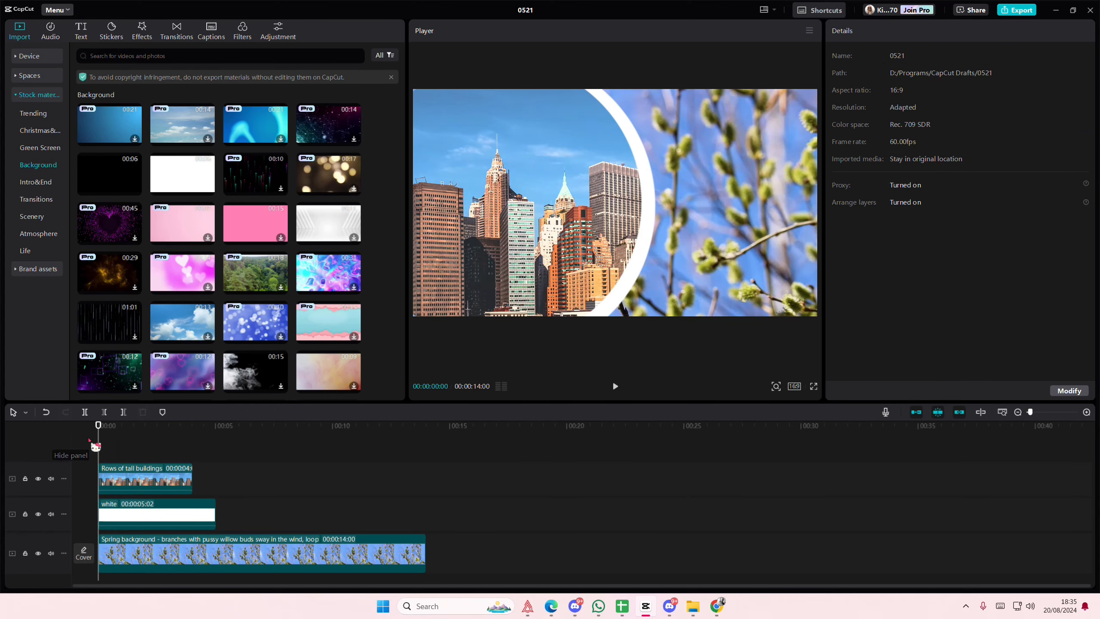
left_click(138, 517)
key("Delete")
left_click(155, 480)
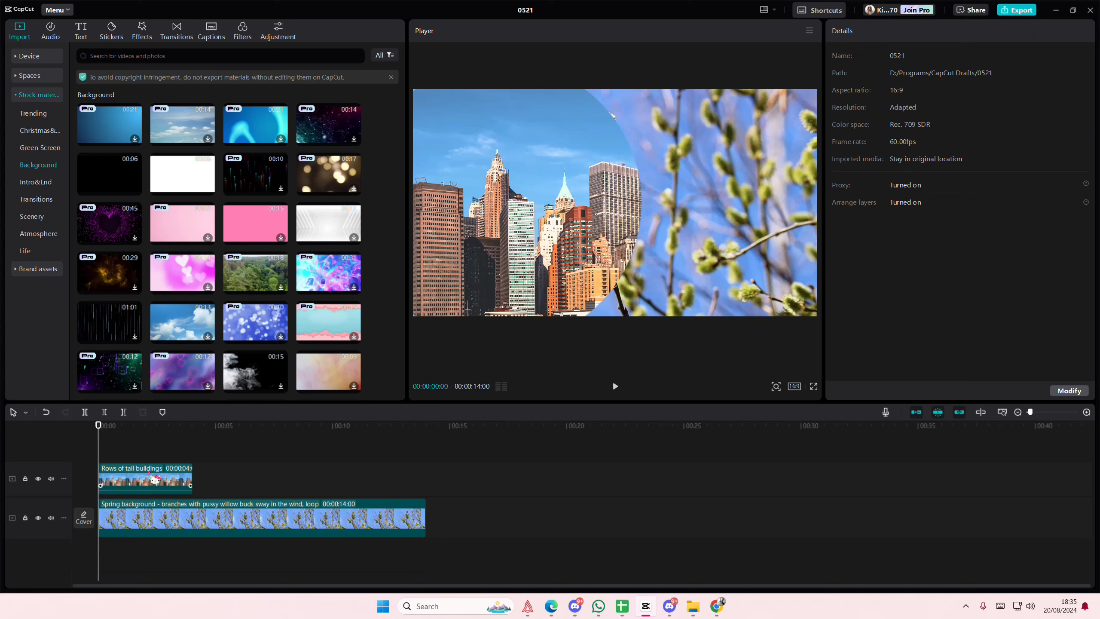
left_click(151, 477)
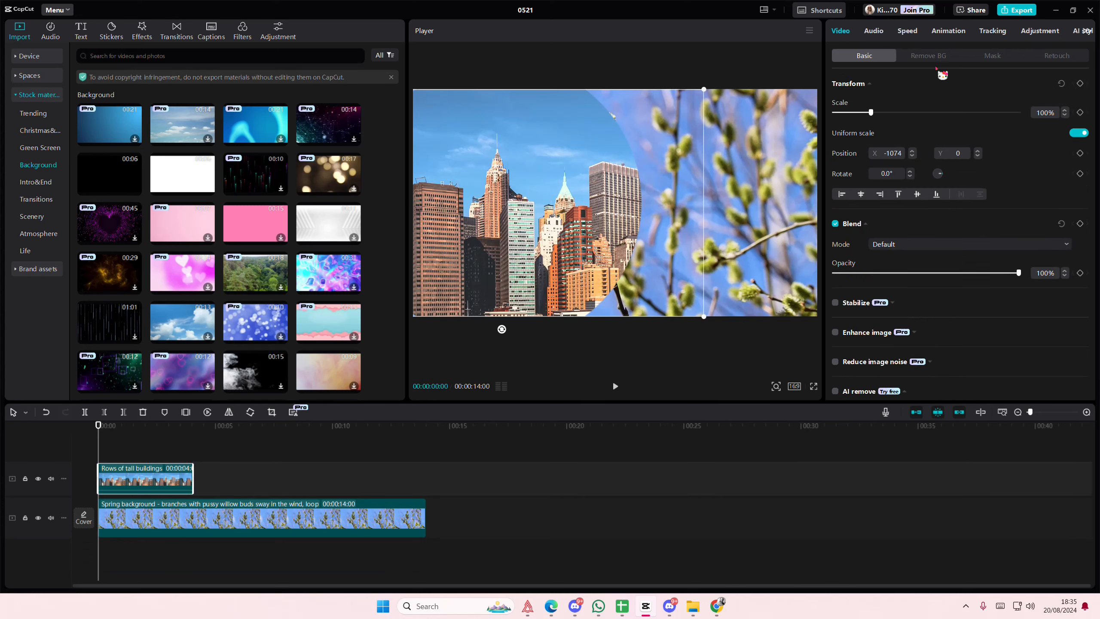
left_click(992, 55)
left_click(848, 113)
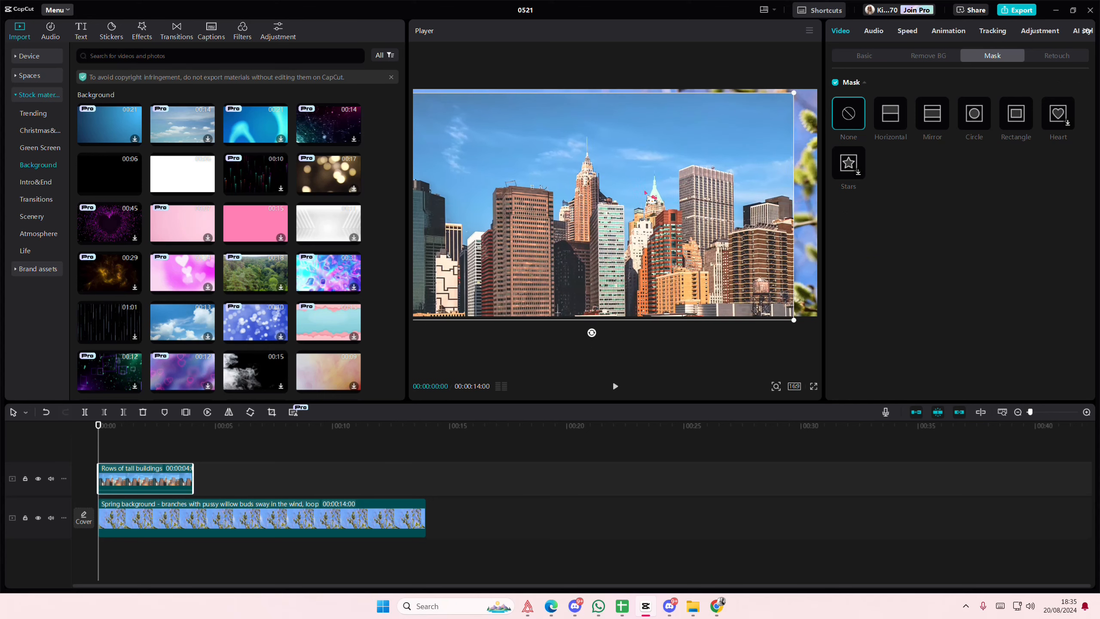
Apply a Mirror mask to the tall buildings clip, rotated to -56° and widened to a size of 841.
left_click(934, 118)
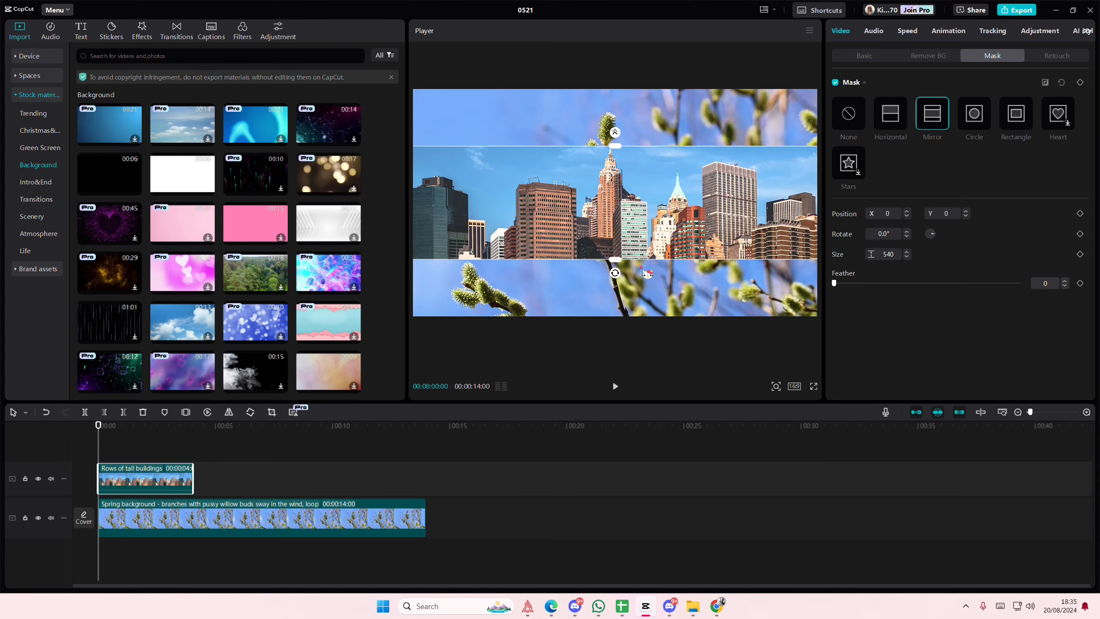
left_click_drag(619, 279, 736, 250)
left_click_drag(668, 227, 691, 267)
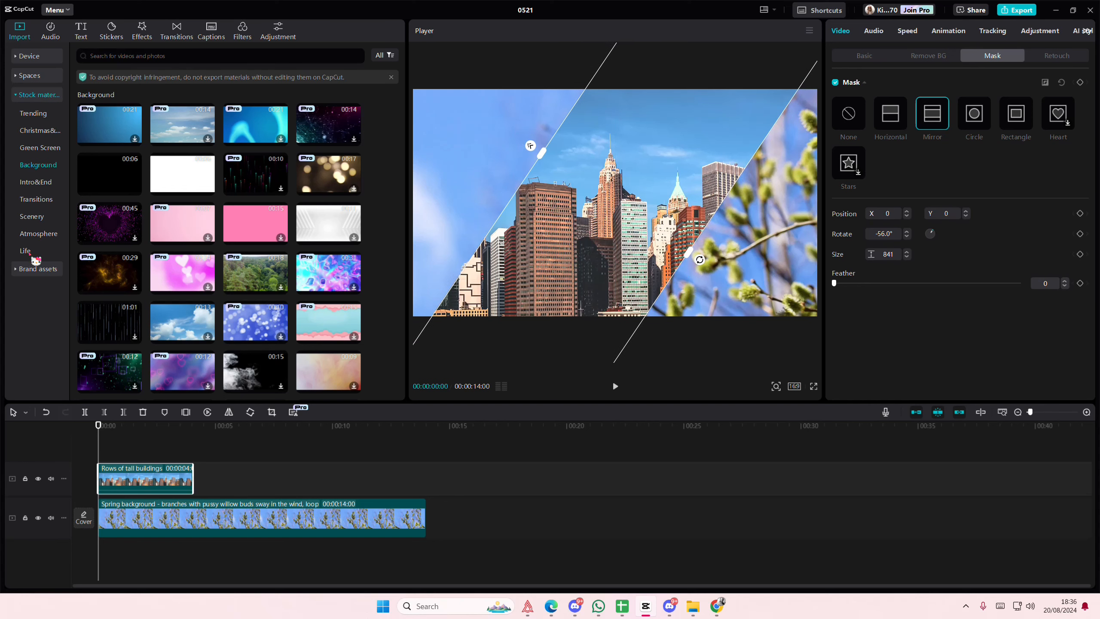
Add the fly in clouds scenery clip above the buildings clip with a Horizontal mask rotated -55° at X -435, Y 37.
left_click(36, 219)
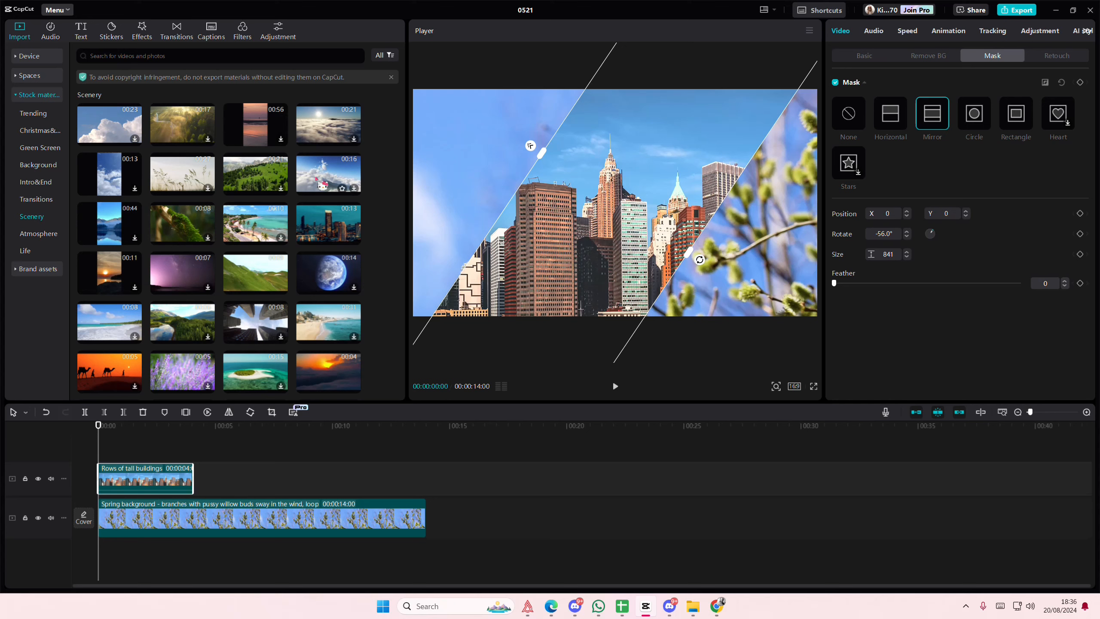
left_click_drag(329, 173, 89, 492)
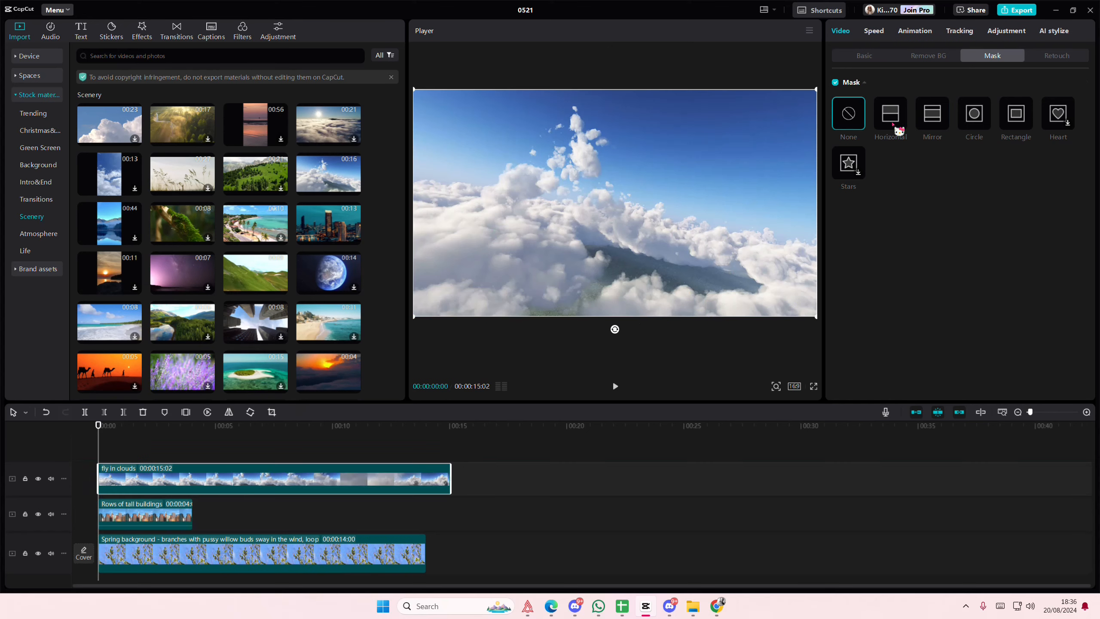
left_click(894, 126)
left_click_drag(617, 221, 524, 213)
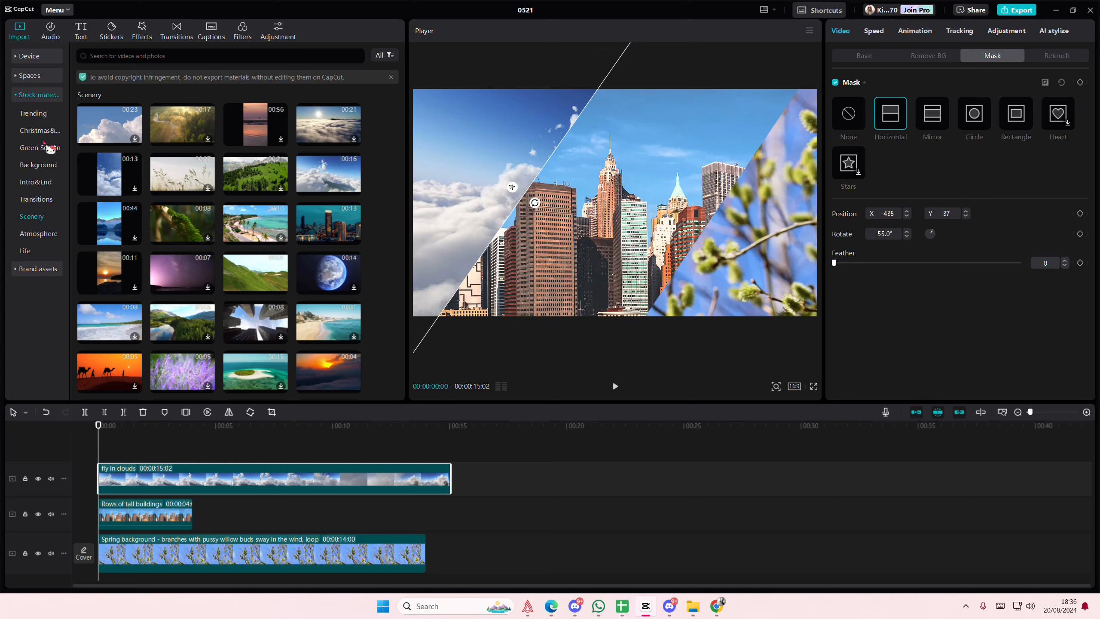
Add two white background clips as diagonal dividers using Mirror masks, the one beside the willow clip at -55°, size 14, X 310, Y -269.
left_click(38, 165)
left_click_drag(181, 173, 92, 453)
left_click(931, 130)
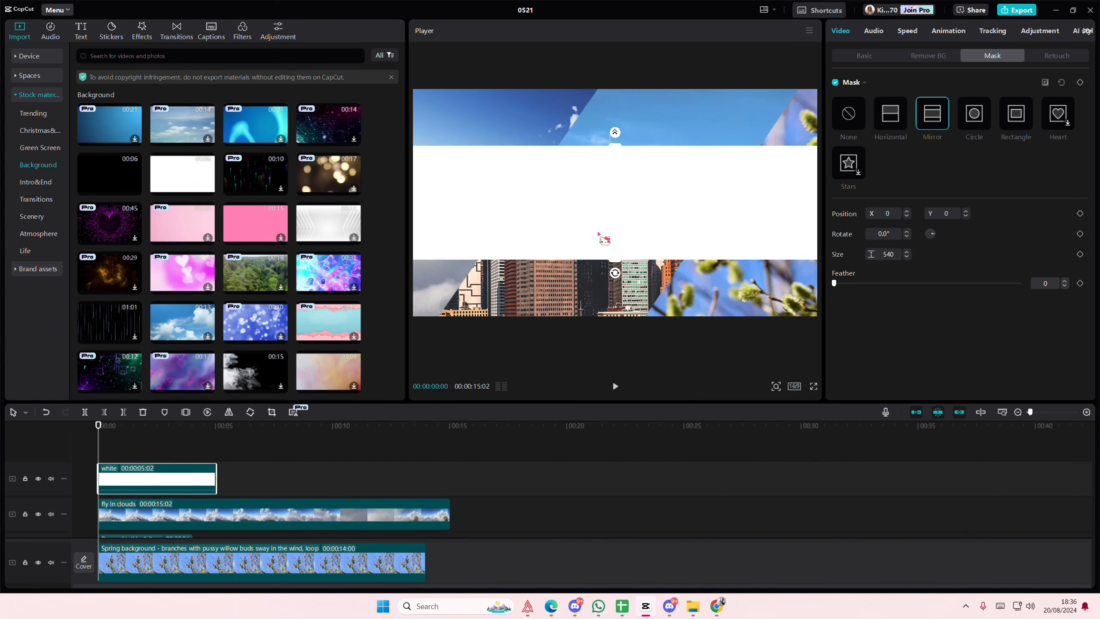
left_click_drag(619, 276, 668, 250)
Preview the diagonal three-way split at several points on the timeline and return to the start.
left_click(121, 431)
left_click(145, 431)
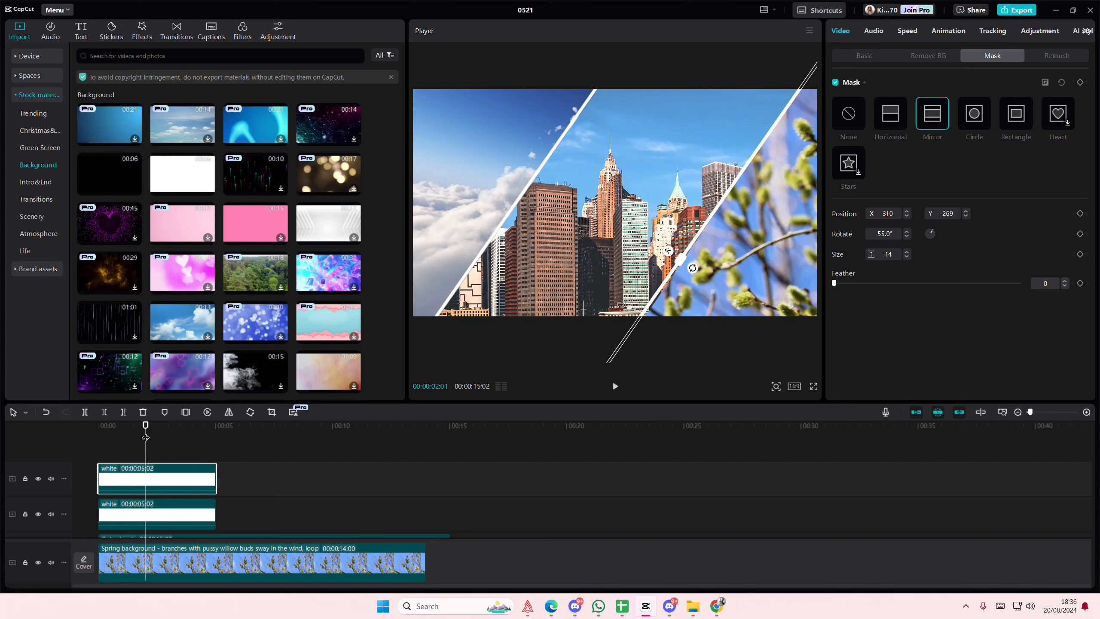
left_click(245, 482)
left_click(237, 456)
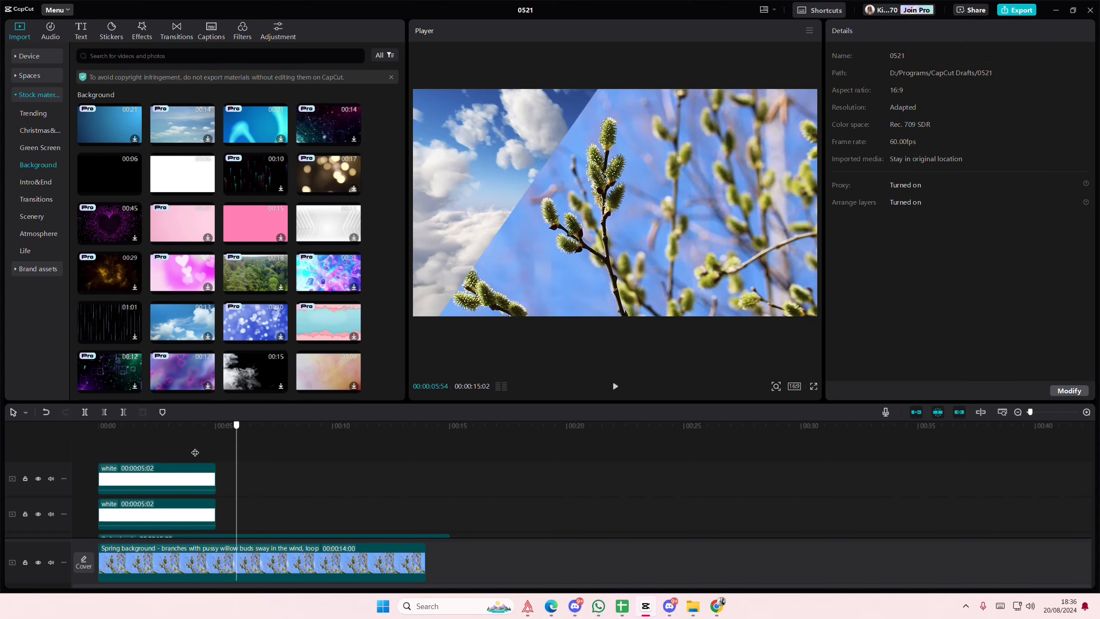
left_click(91, 444)
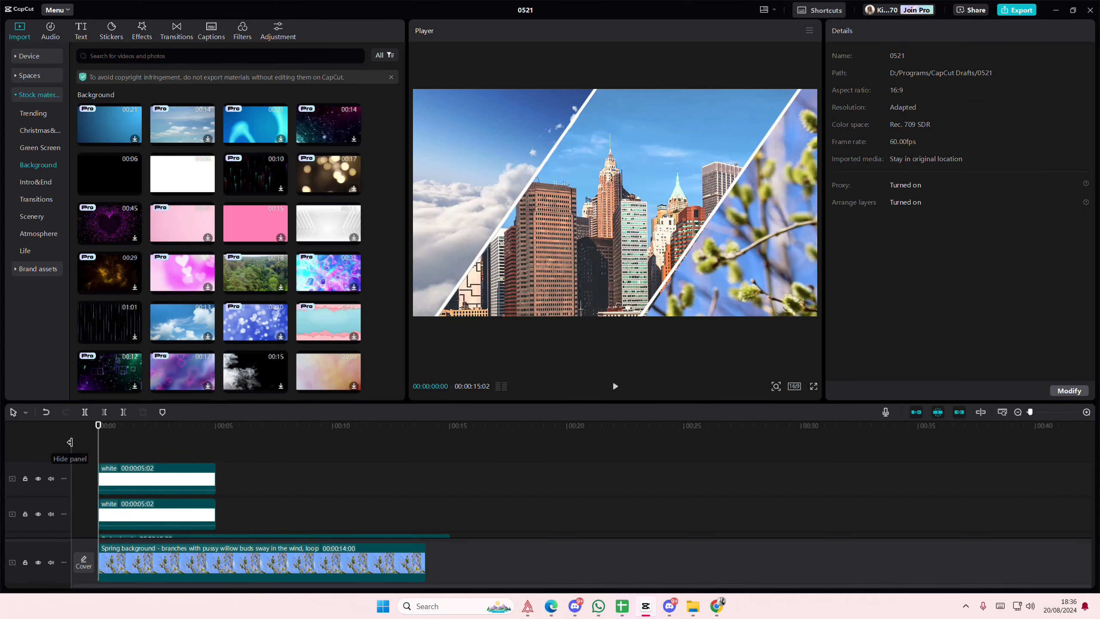
Rotate the mask of the white divider between the buildings and willow clips to -56° and preview the split.
left_click(644, 308)
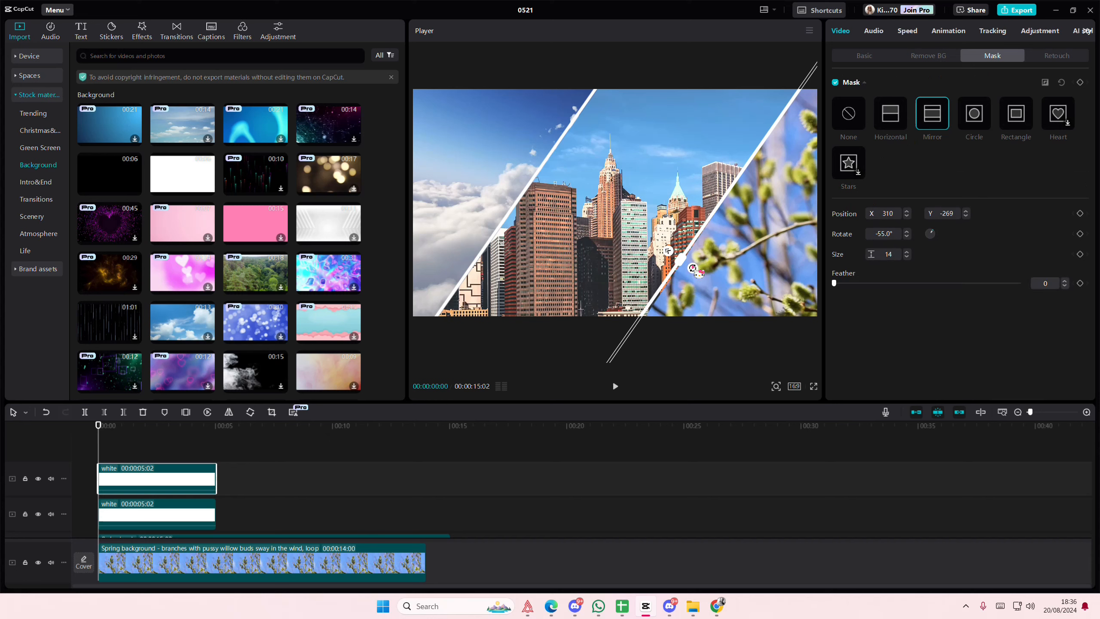
left_click_drag(694, 267, 694, 267)
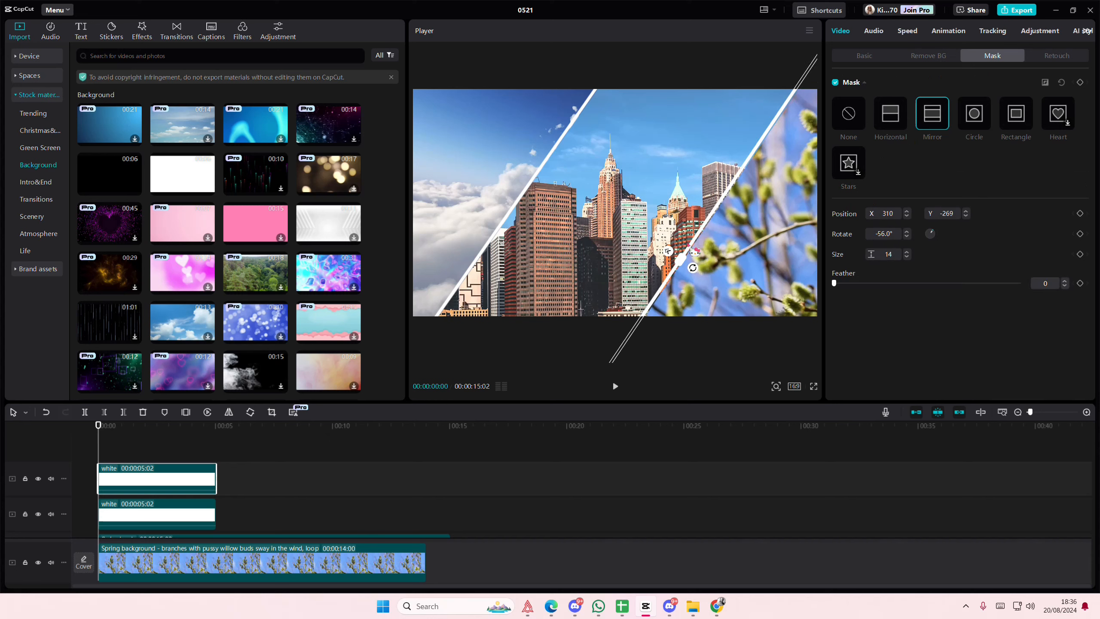
left_click(613, 368)
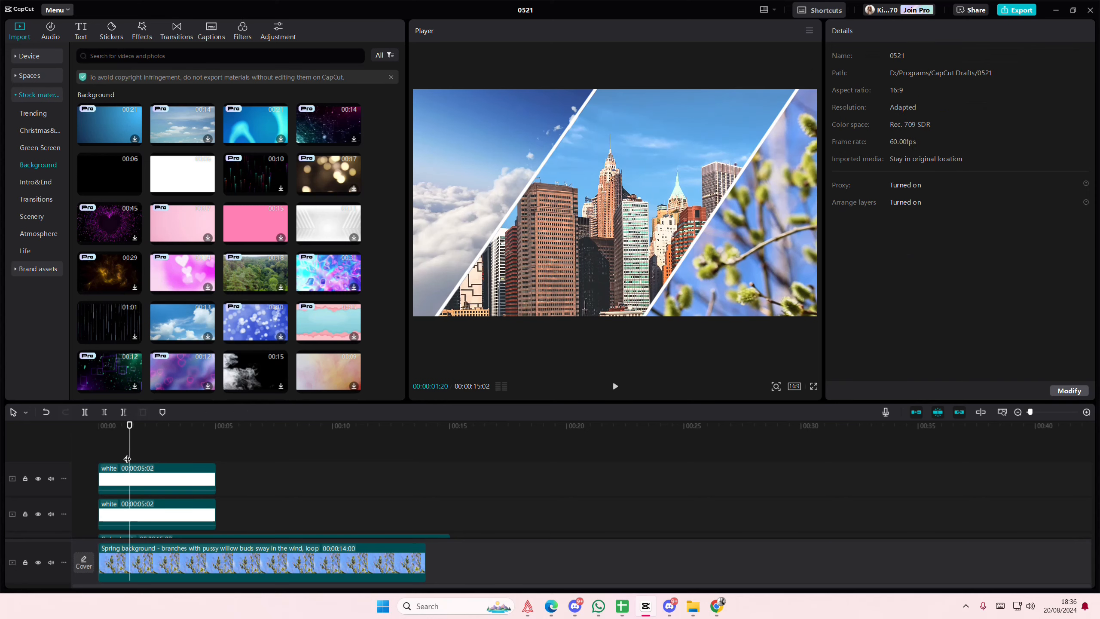